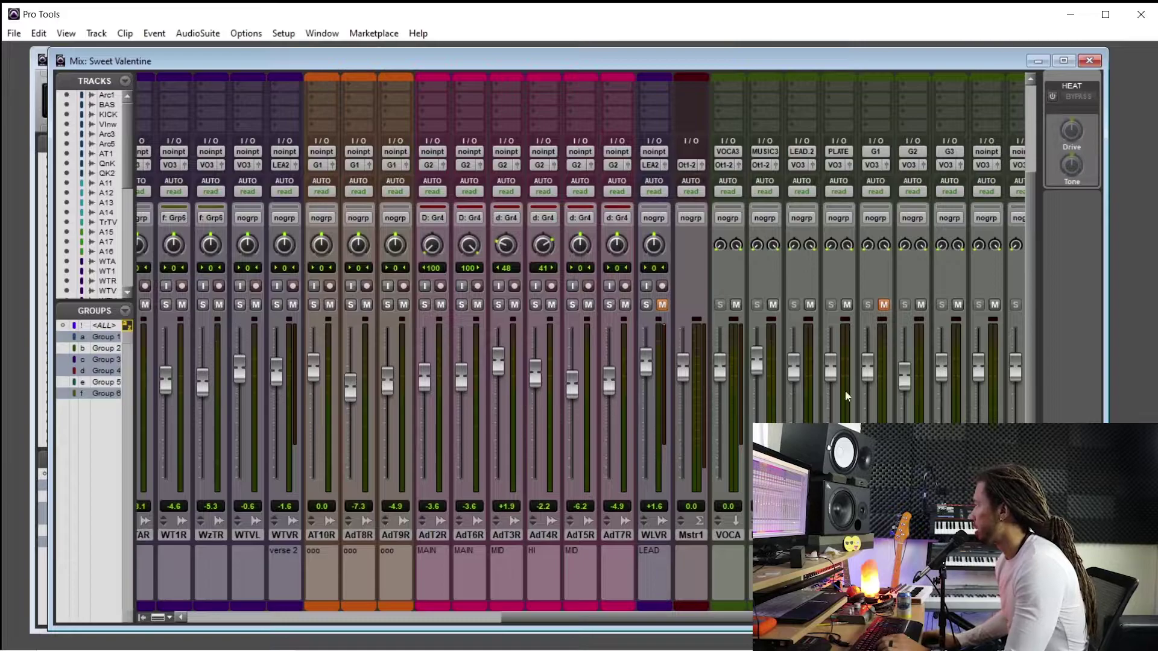
pyautogui.scroll(3, 960, 407)
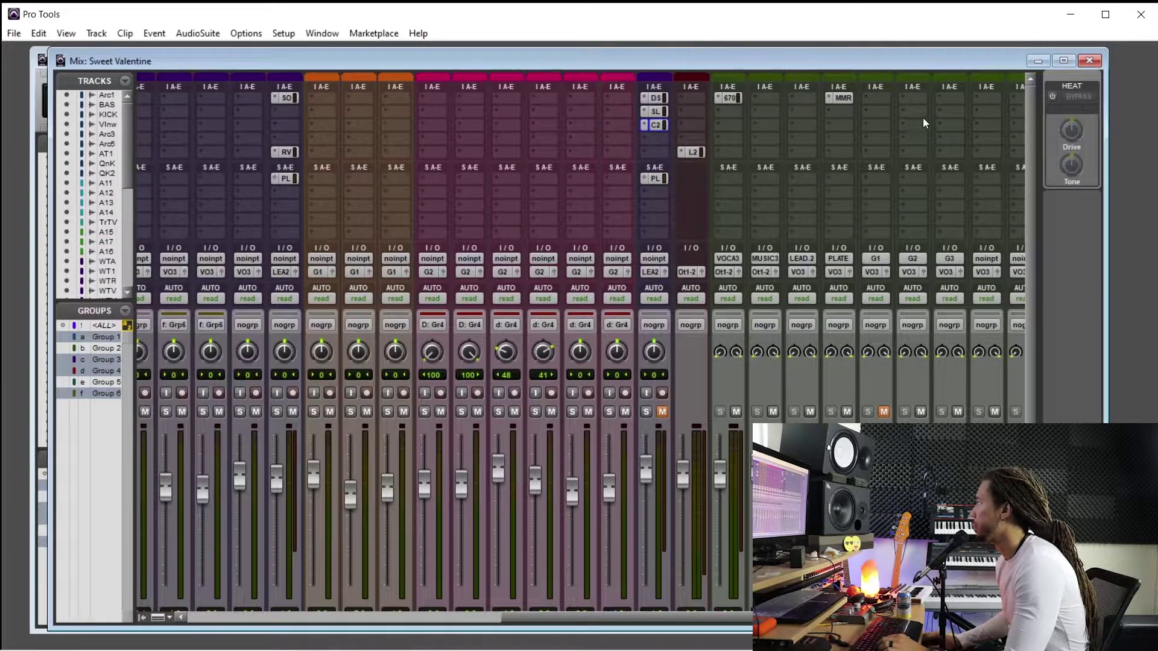
pyautogui.click(918, 97)
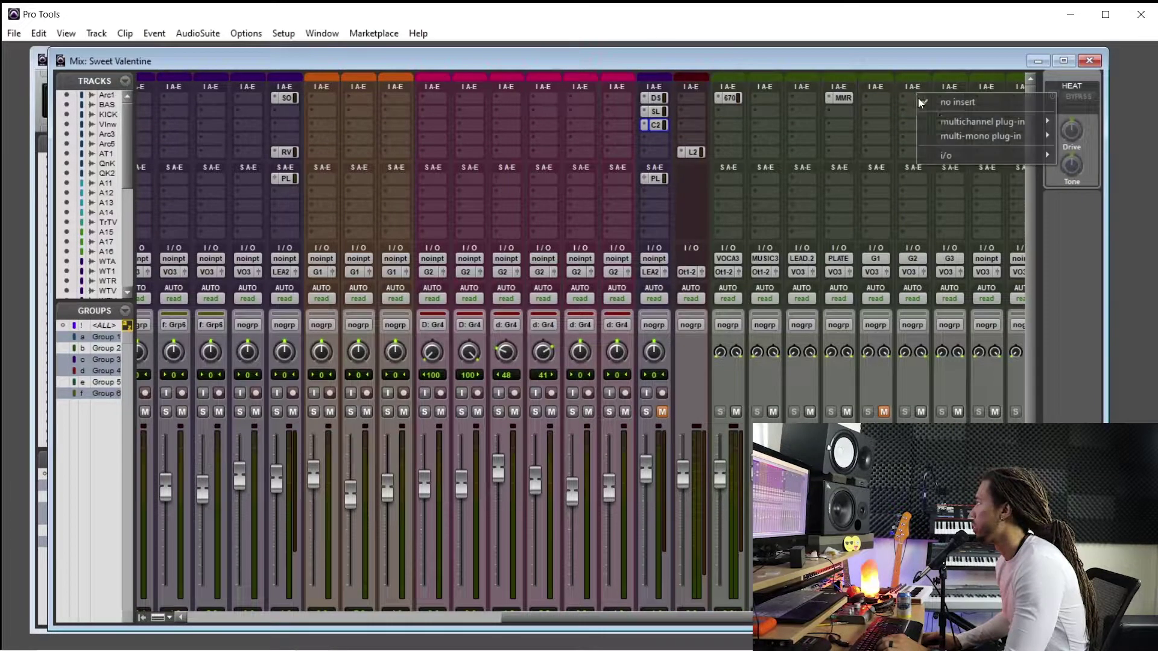
pyautogui.click(887, 62)
pyautogui.hotkey('ctrl', '=')
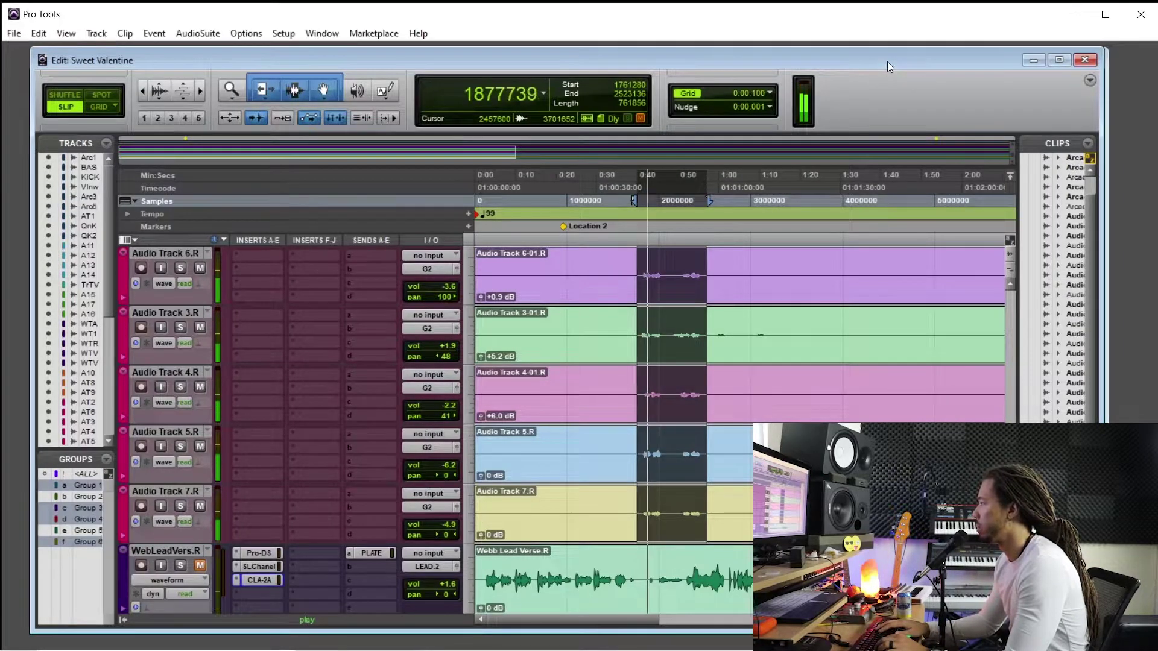
pyautogui.hotkey('ctrl', '=')
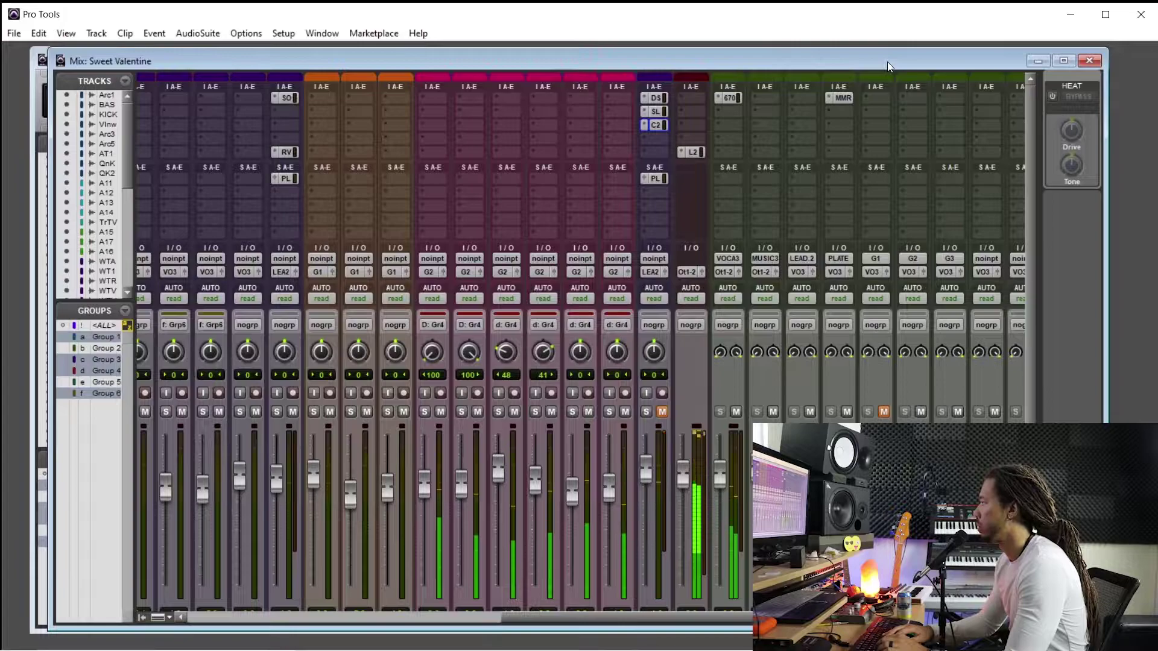
# Insert the stereo API-550B equalizer in the first insert slot of the G2 aux track
pyautogui.click(920, 98)
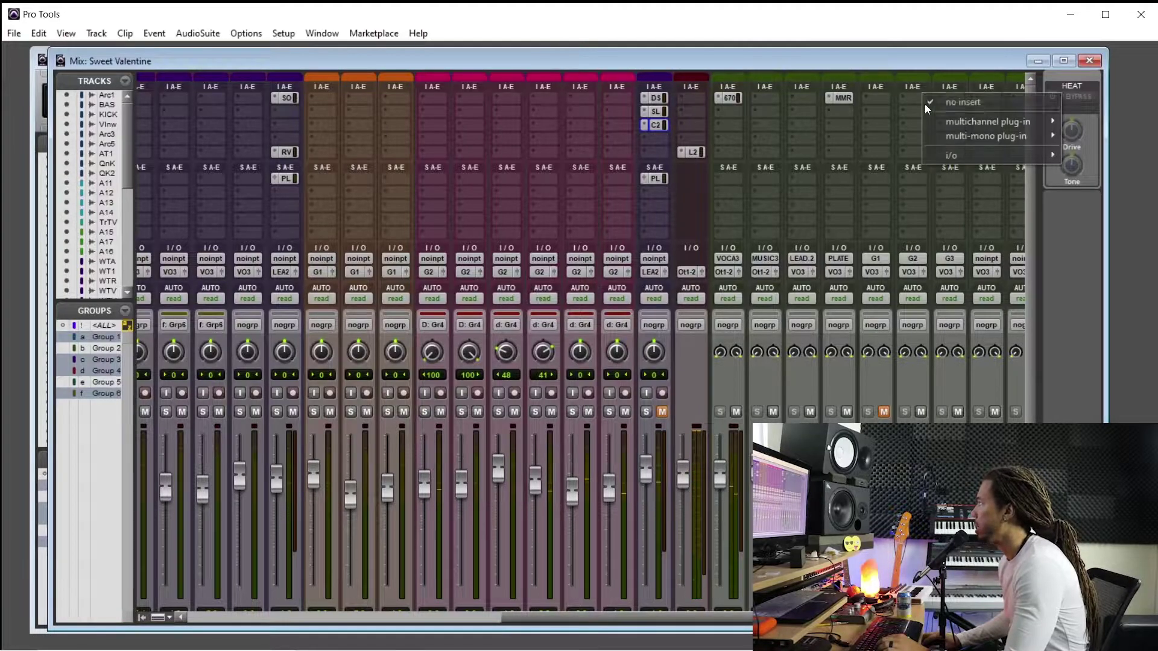
pyautogui.moveTo(939, 118)
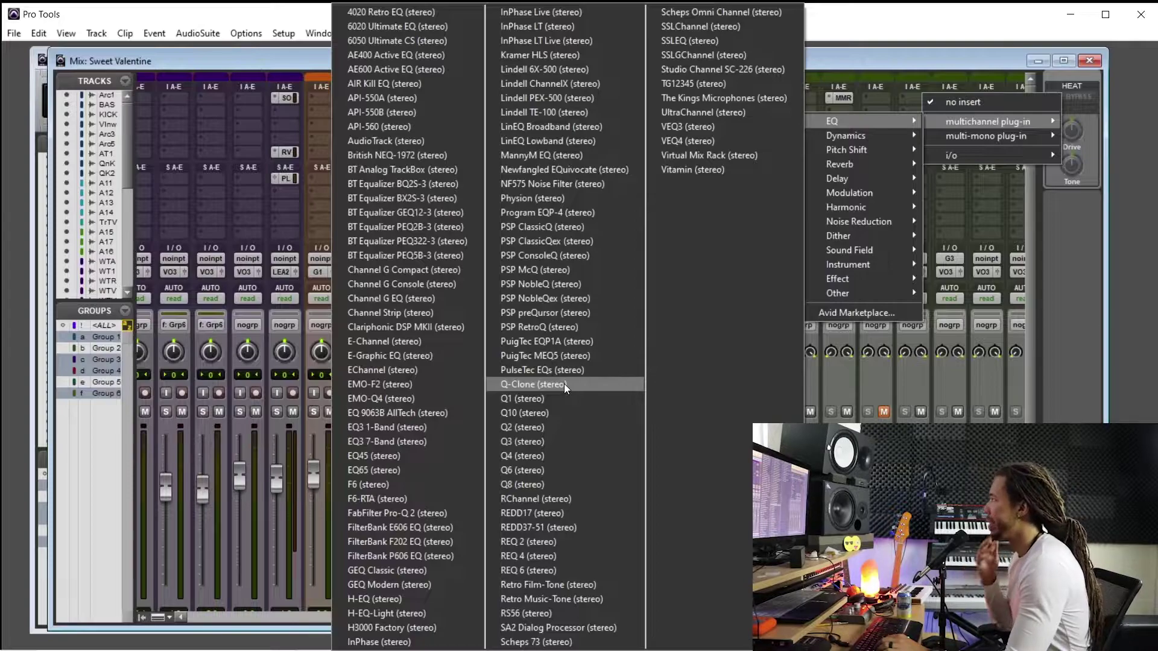
pyautogui.click(441, 112)
pyautogui.hotkey('ctrl', '=')
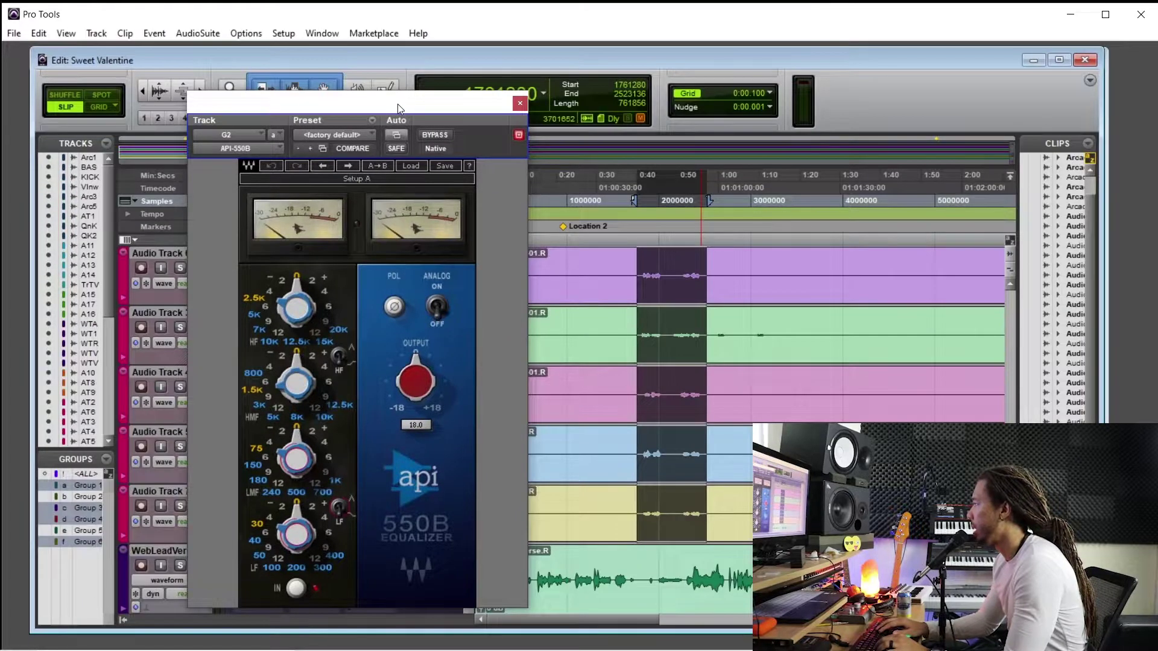
pyautogui.hotkey('ctrl', '=')
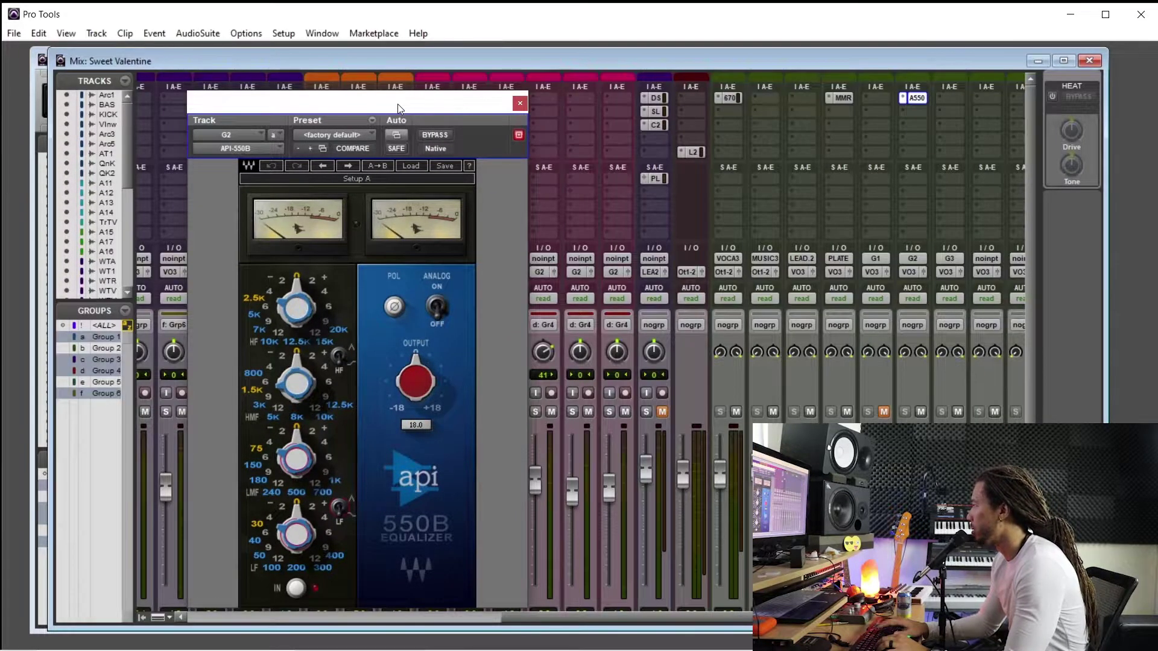
pyautogui.hotkey('ctrl', '=')
pyautogui.hotkey('ctrl', '=')
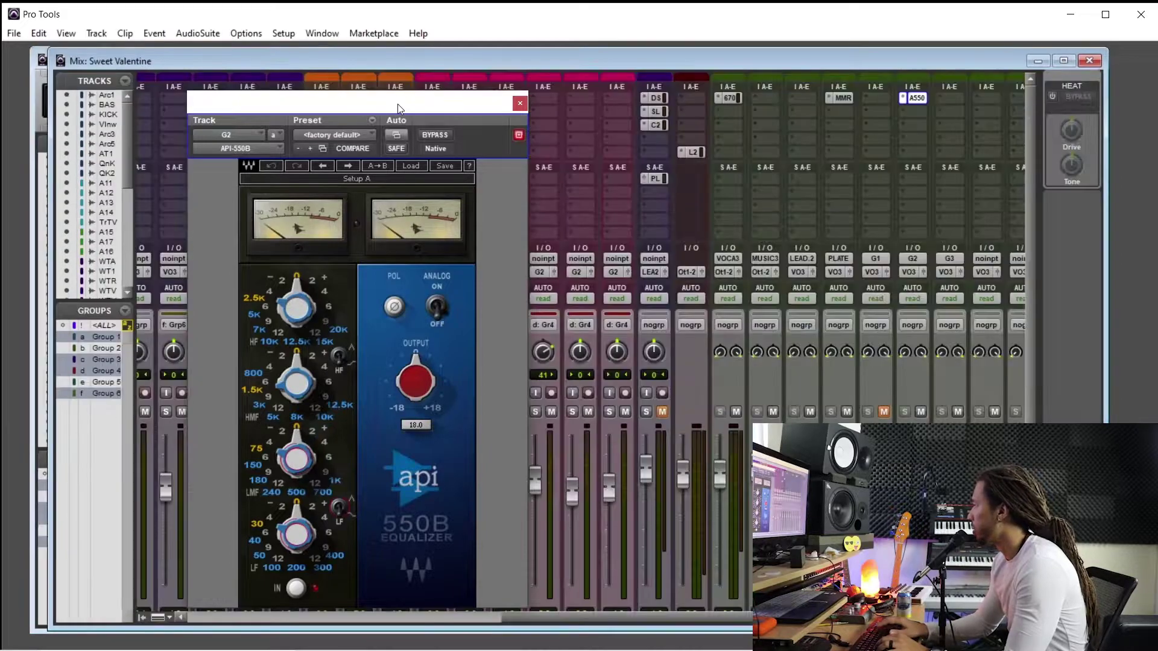
pyautogui.hotkey('ctrl', '=')
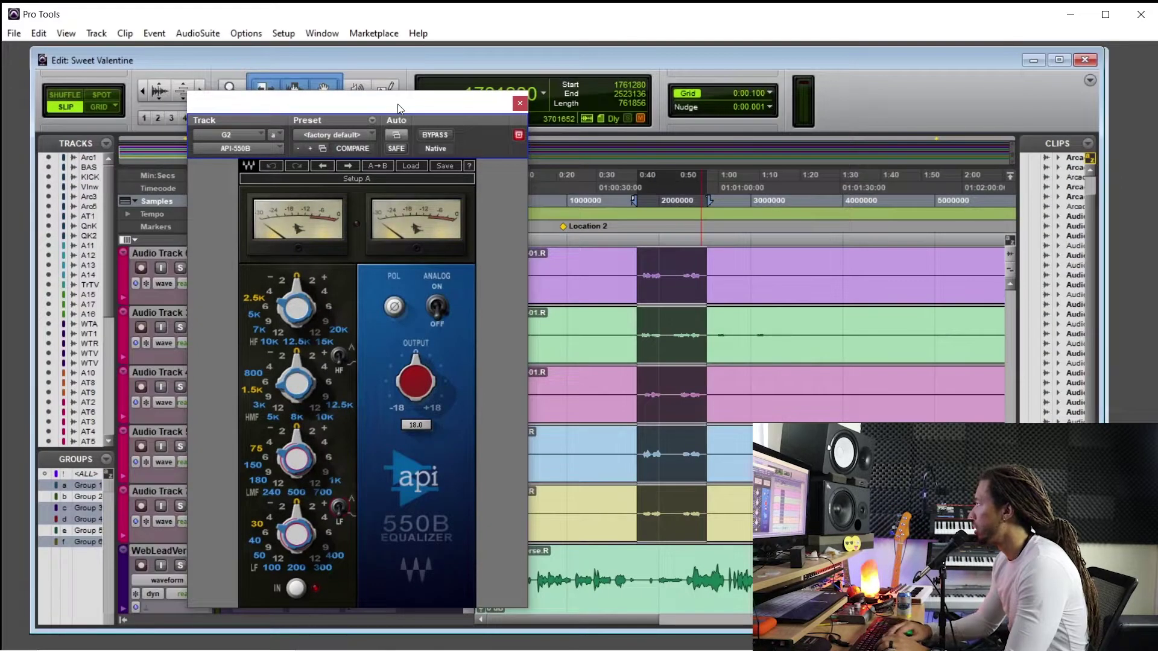
pyautogui.hotkey('ctrl', '=')
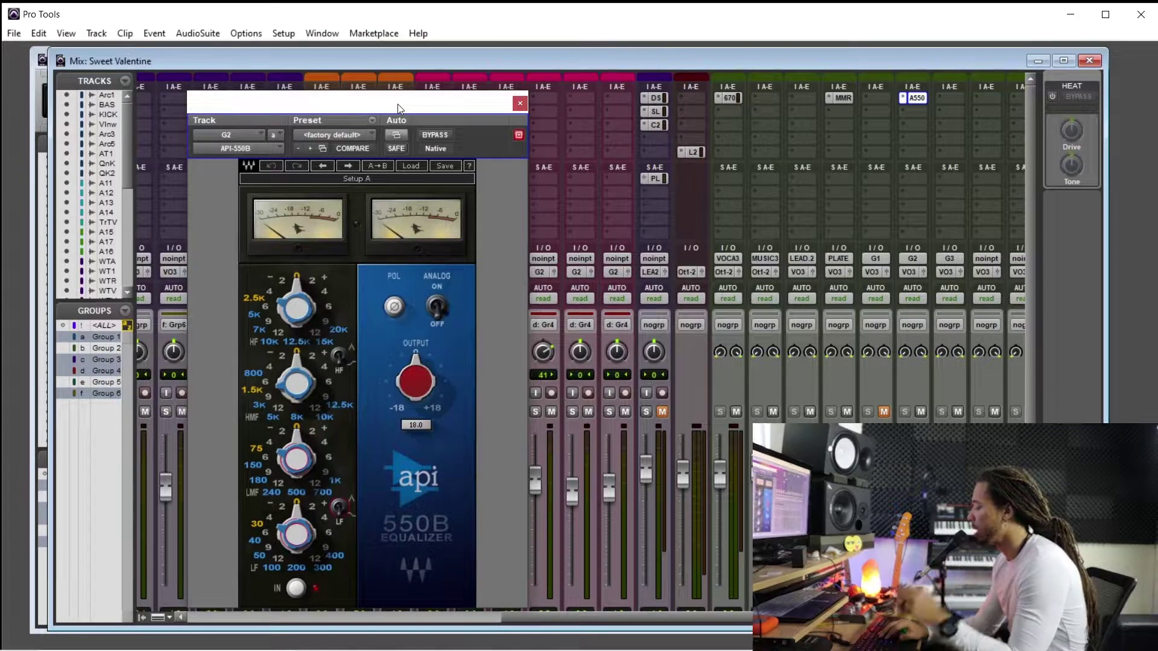
# Play the selected background vocals from the Edit window and boost the API-550B's high-frequency band by 6 dB at 5 kHz
pyautogui.hotkey('ctrl', '=')
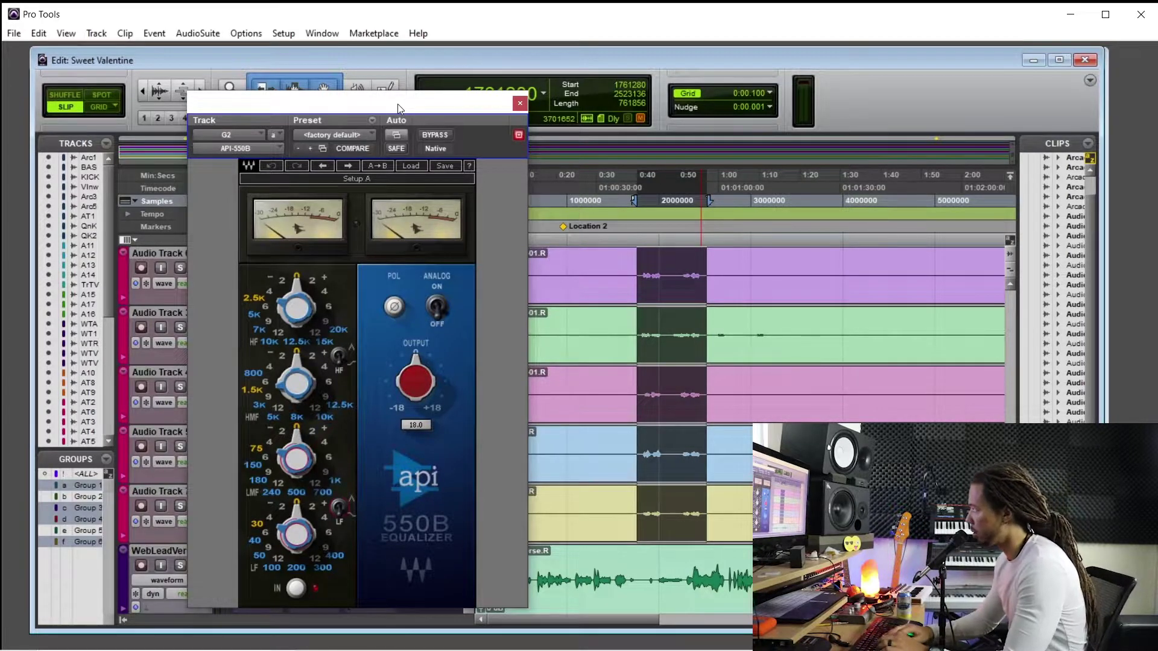
pyautogui.press('space')
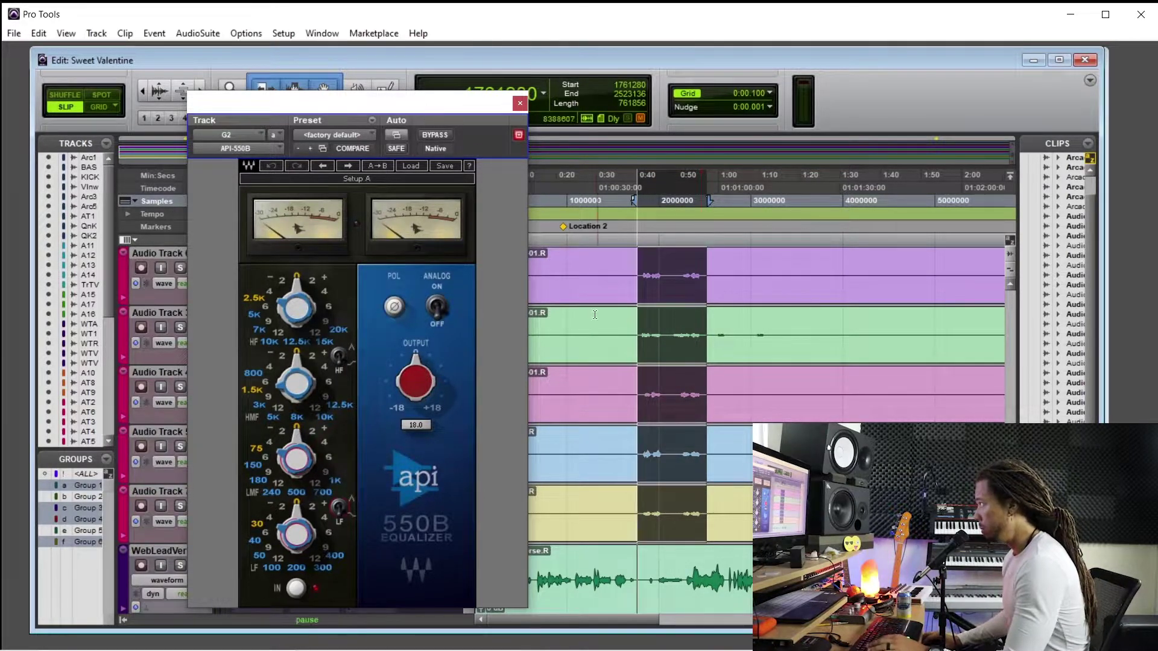
pyautogui.press('space')
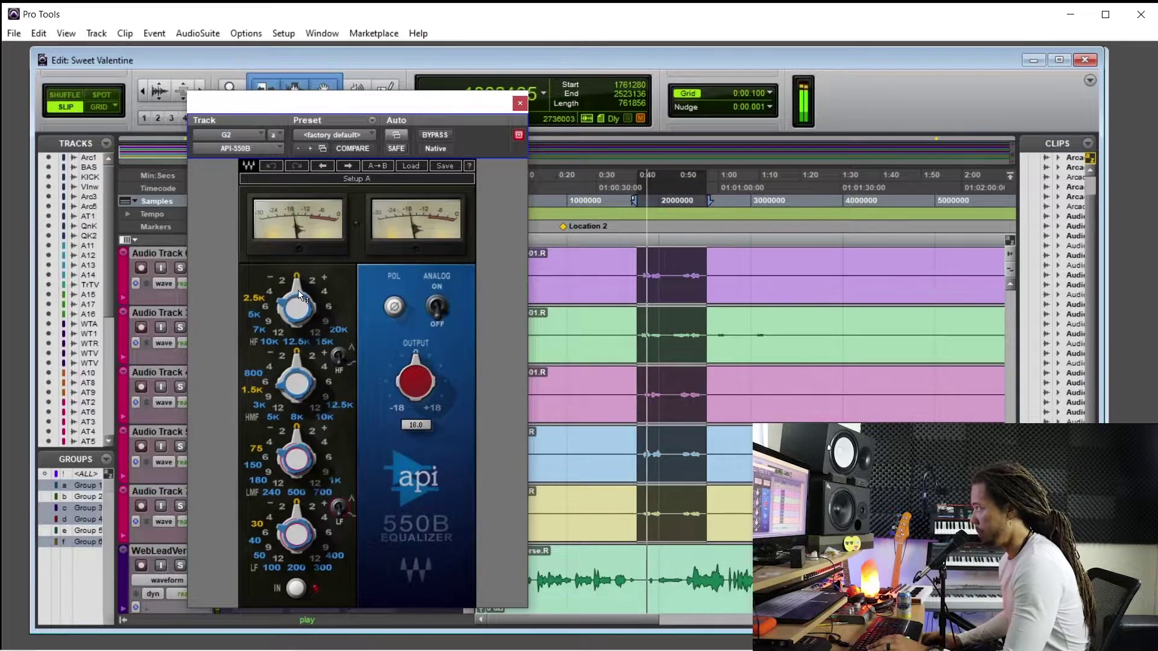
pyautogui.scroll(3, 315, 284)
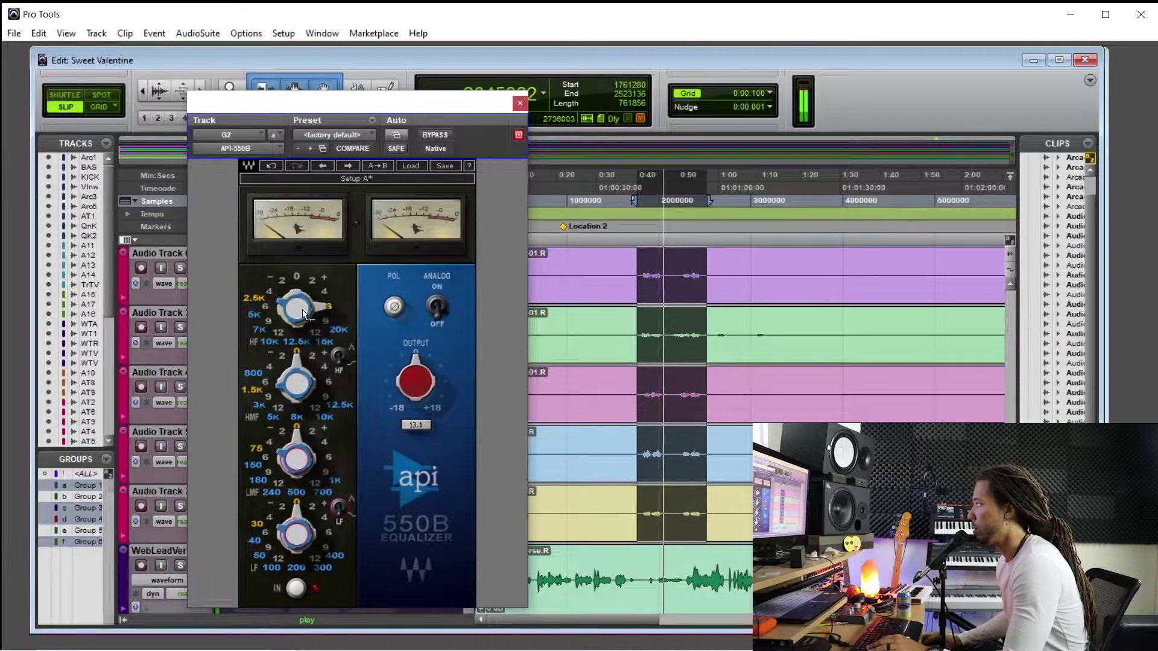
pyautogui.scroll(3, 697, 395)
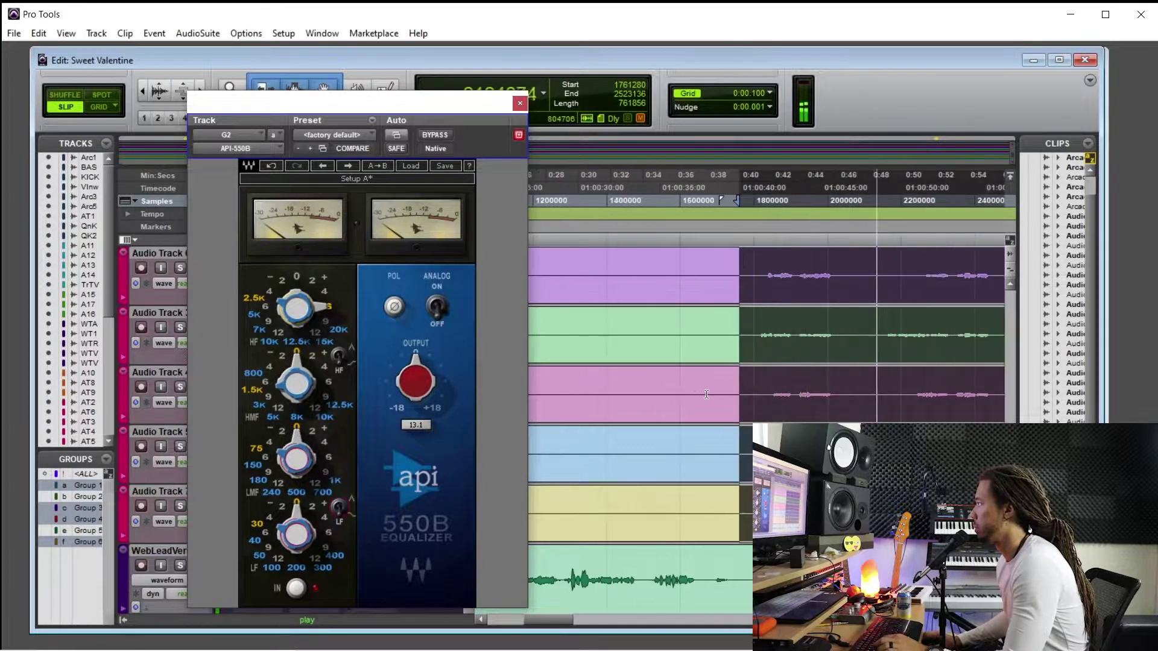
pyautogui.moveTo(277, 287)
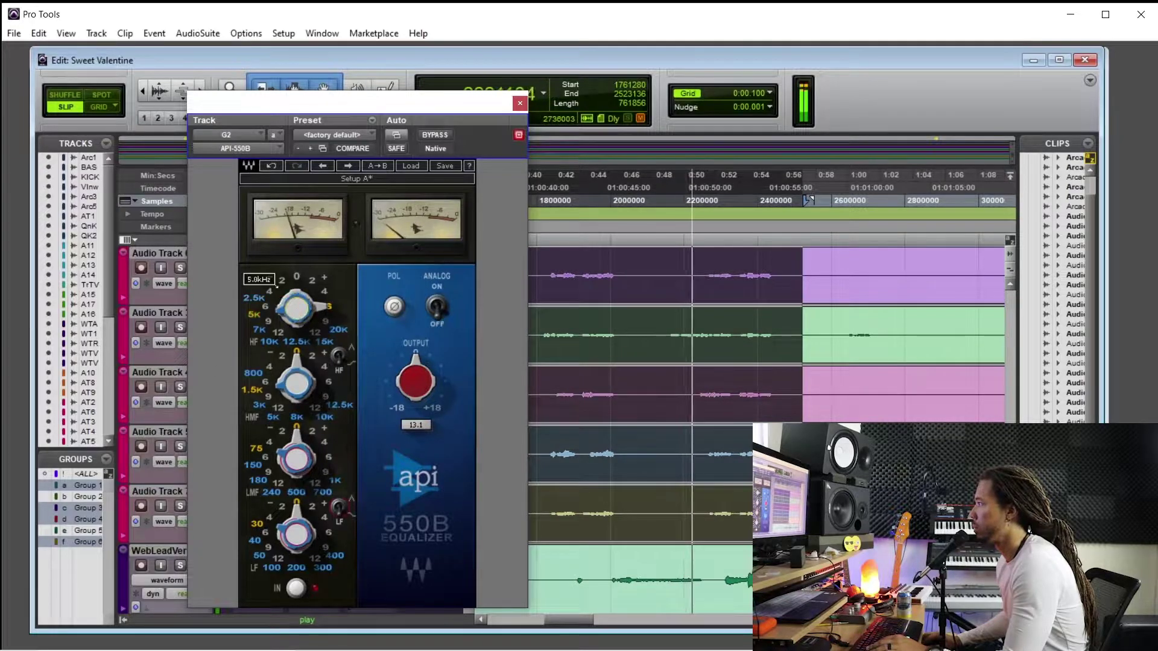
pyautogui.scroll(-2, 277, 288)
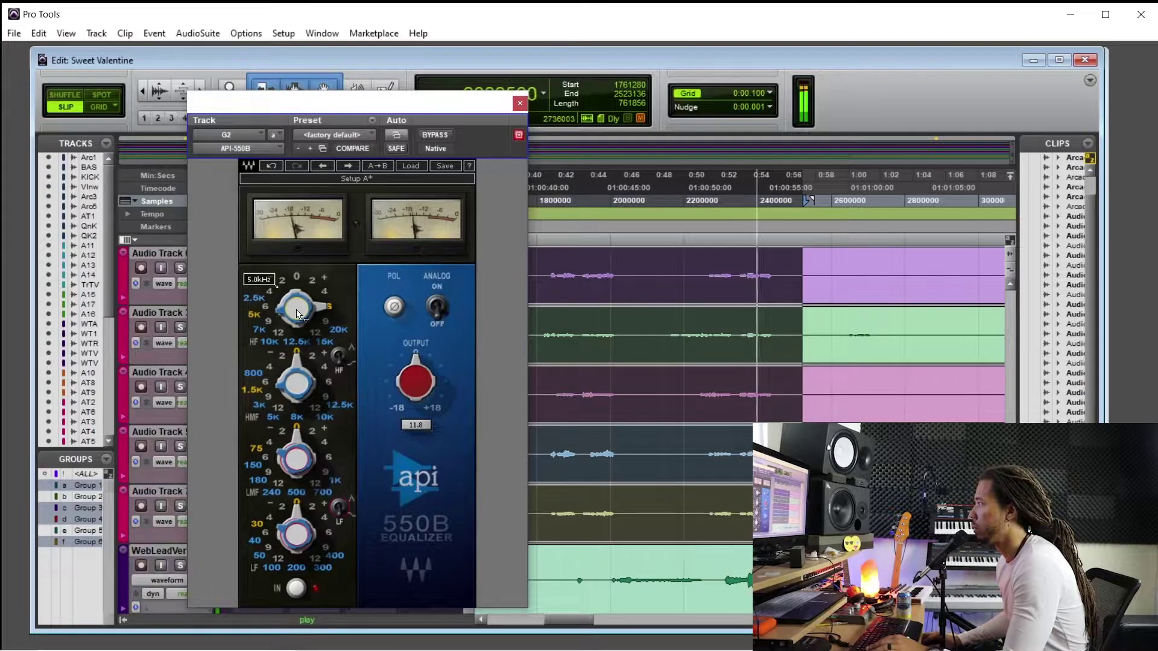
pyautogui.scroll(-3, 412, 404)
# Move the equalizer window aside, replay the selection and cut the low-mid band by 2 dB at 500 Hz
pyautogui.press('space')
pyautogui.moveTo(424, 93); pyautogui.dragTo(357, 91)
pyautogui.press('space')
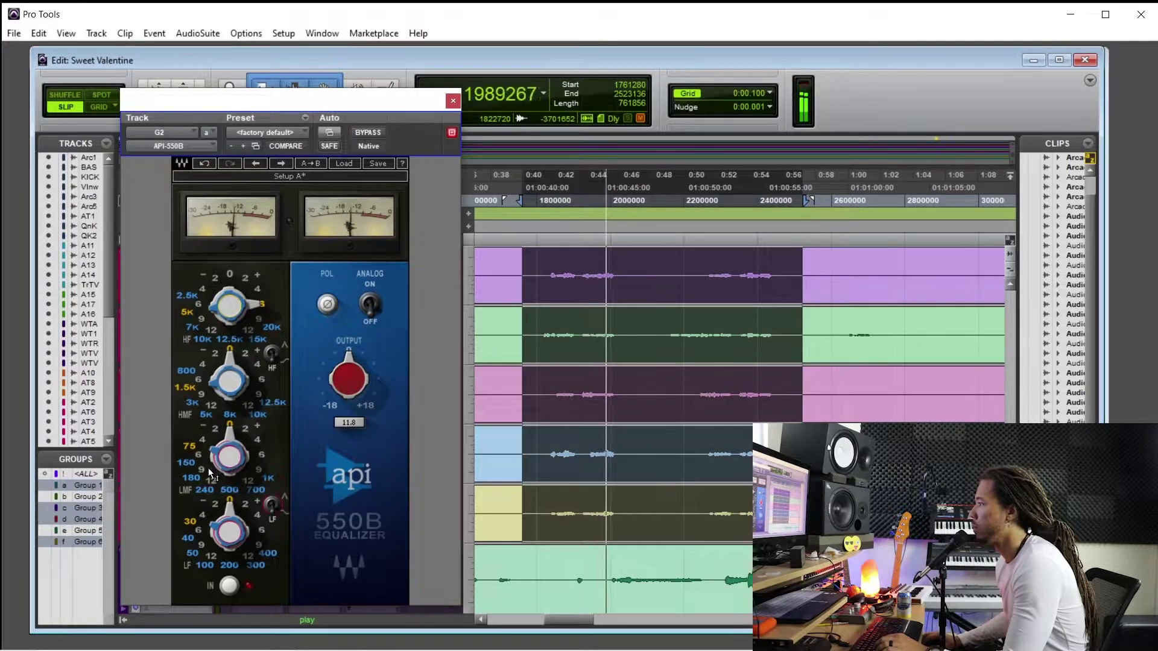
pyautogui.moveTo(250, 434)
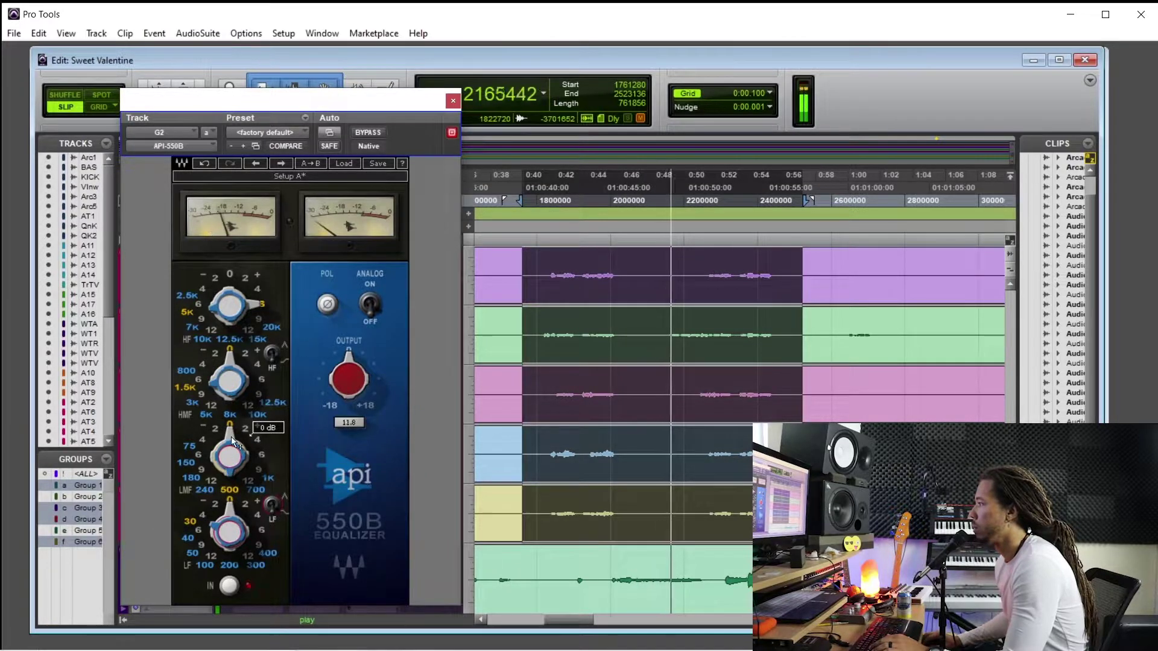
pyautogui.scroll(-1, 251, 434)
pyautogui.scroll(-2, 251, 434)
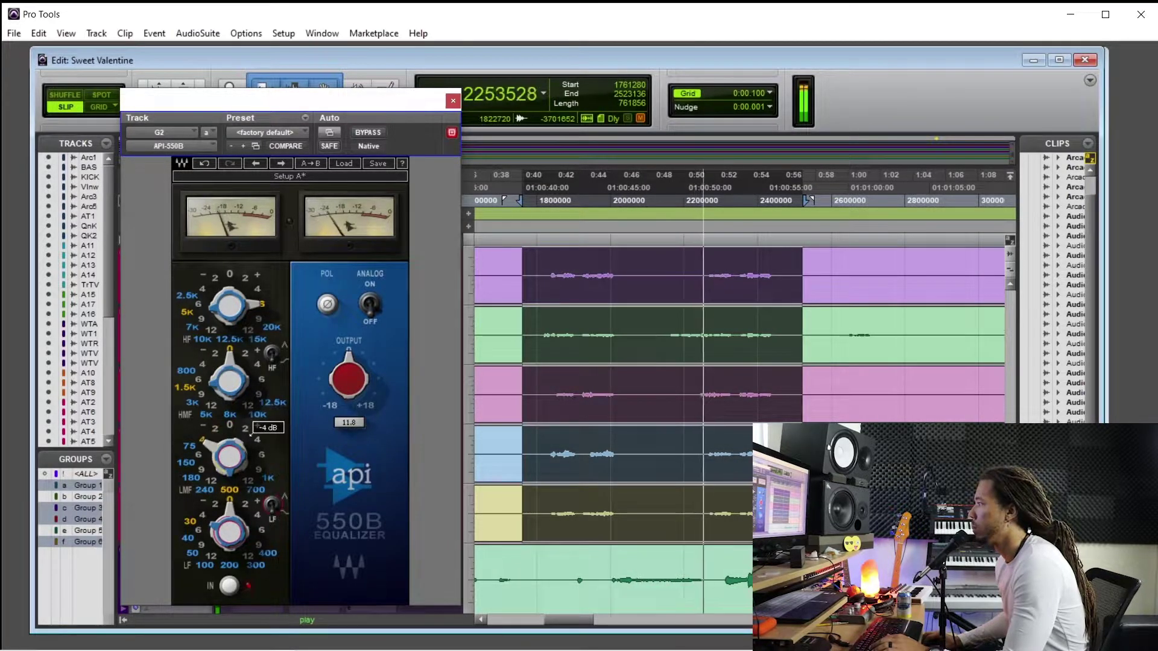
pyautogui.scroll(1, 251, 434)
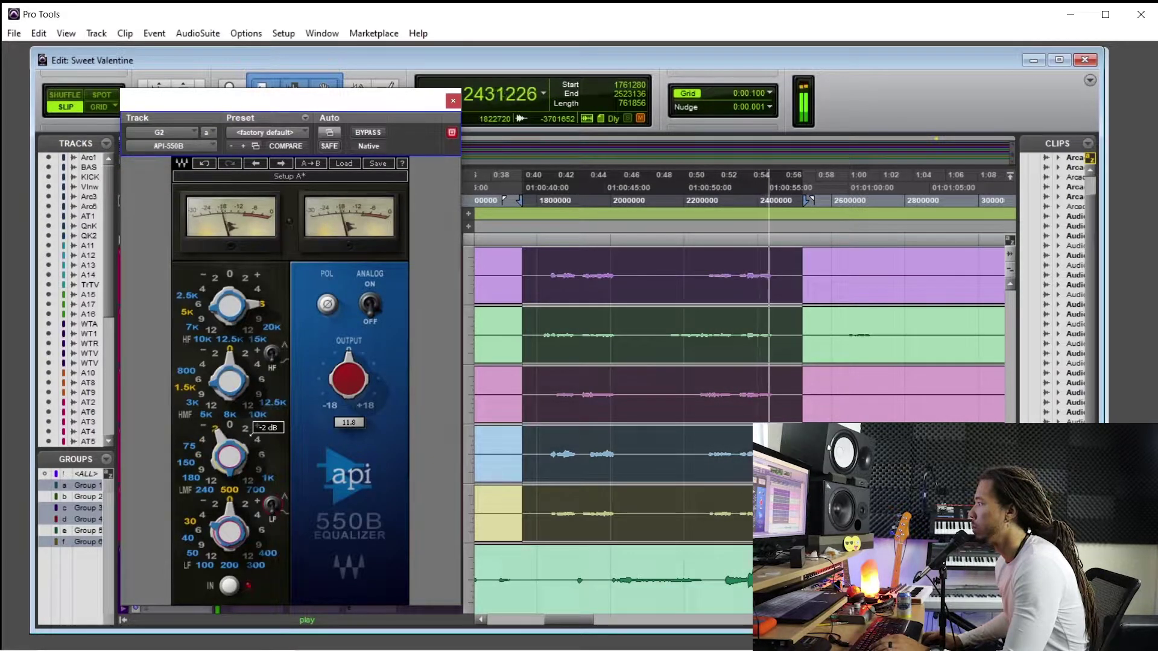
# Replay the selection from its start to listen to the equalized vocals, and close the API-550B window
pyautogui.press('space')
pyautogui.press('space')
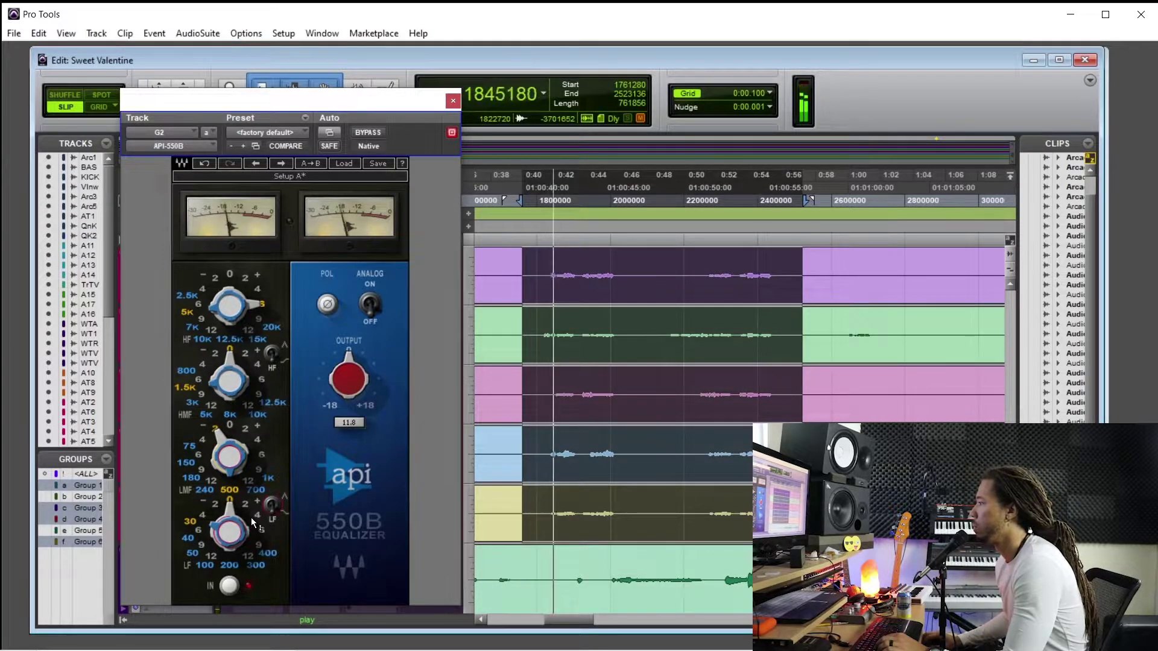
pyautogui.moveTo(252, 522)
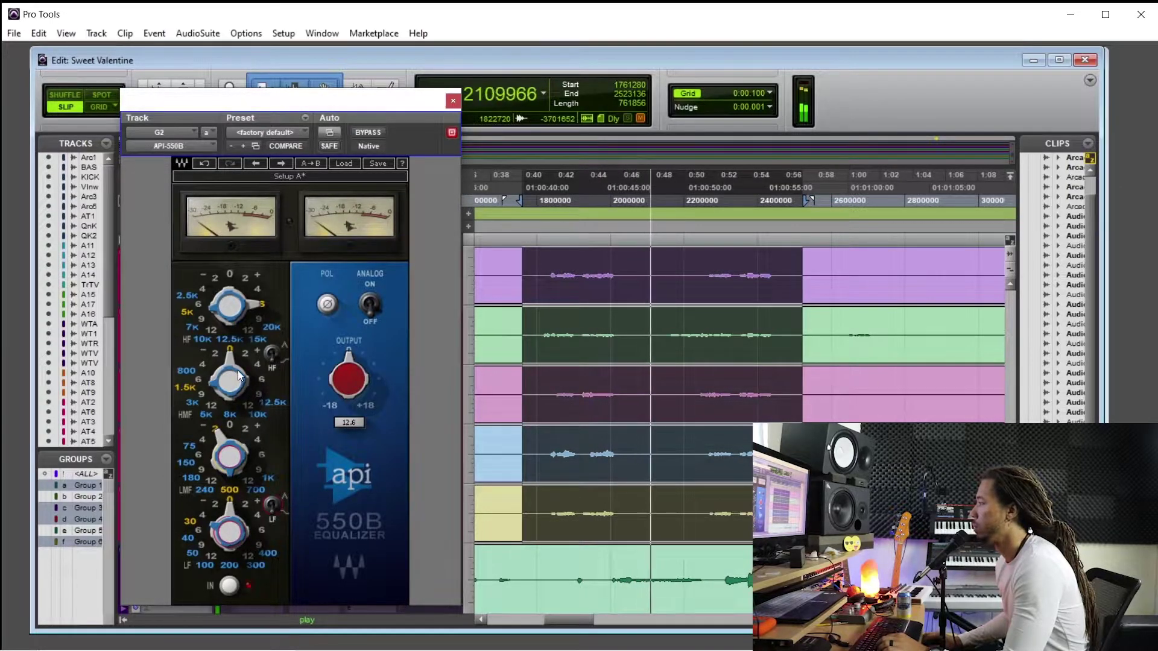
pyautogui.click(453, 101)
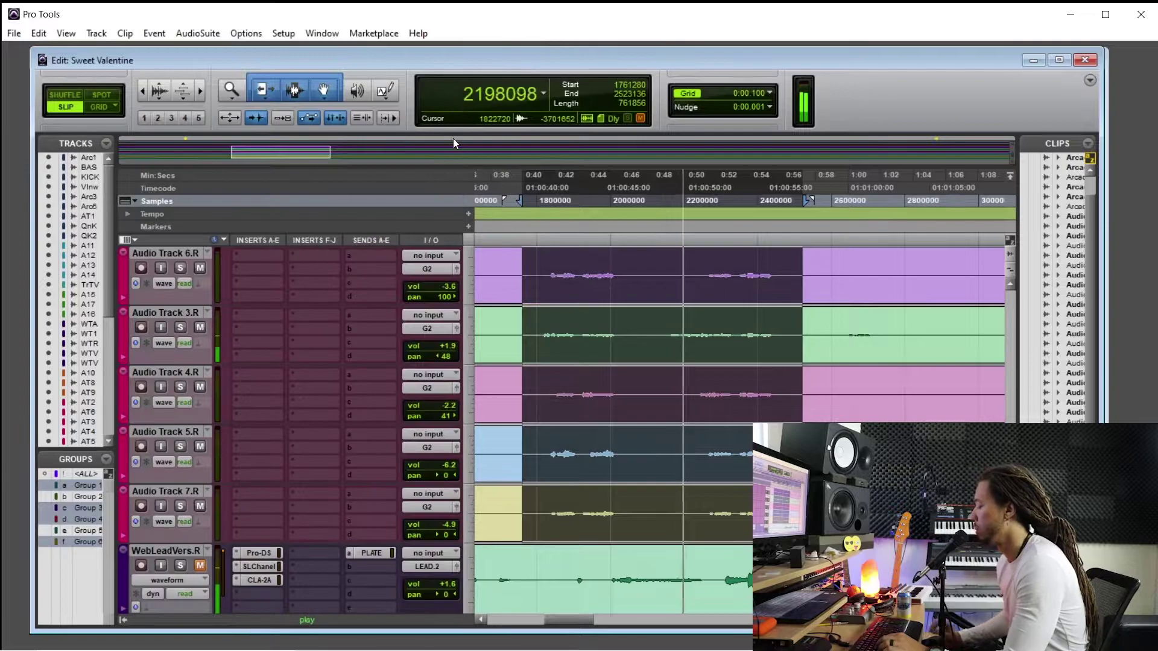
# Return to the Mix window and insert the stereo LXP Native Hall reverb in the first slot of the VERB 2 track
pyautogui.hotkey('ctrl', '=')
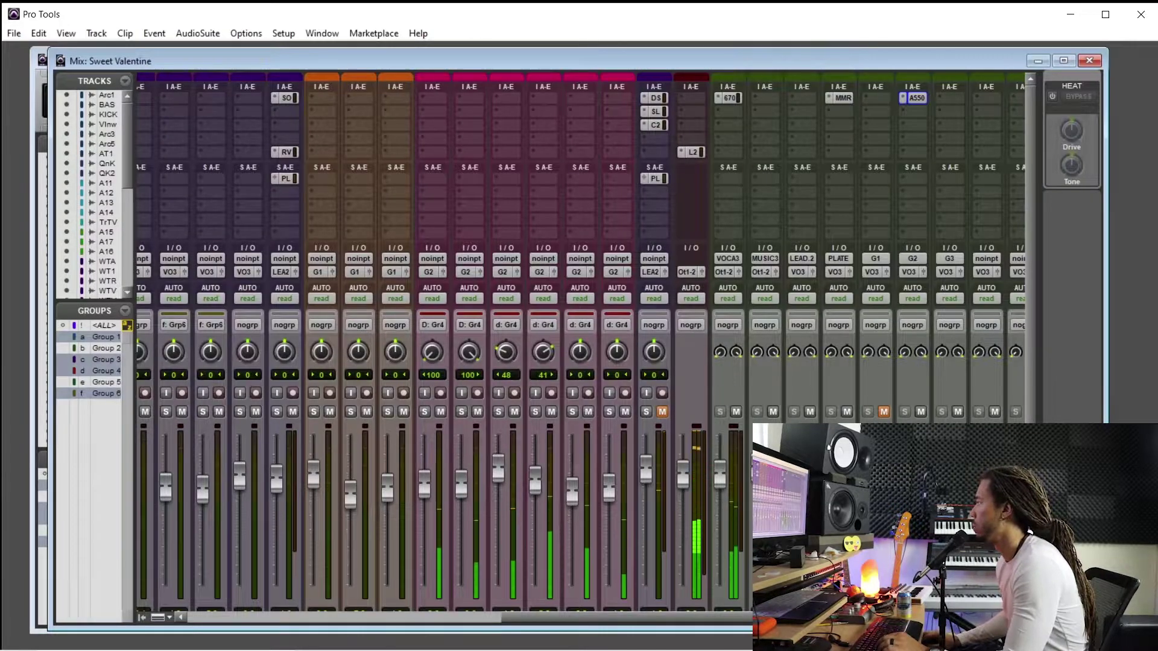
pyautogui.scroll(-2, 911, 421)
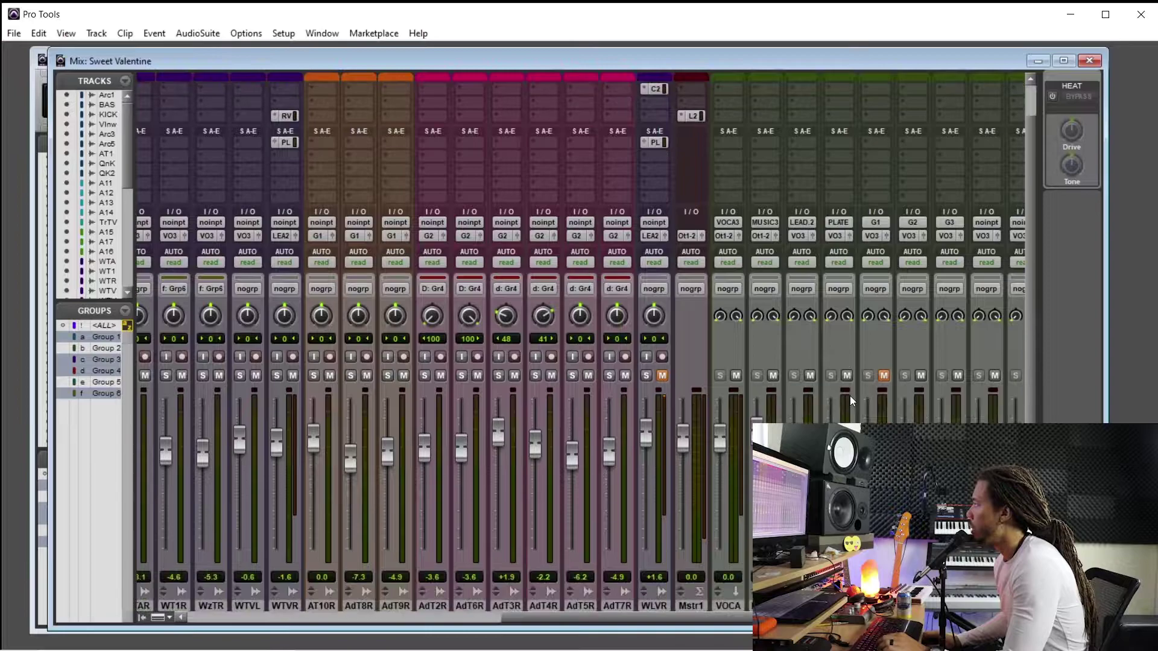
pyautogui.hscroll(3, 579, 343)
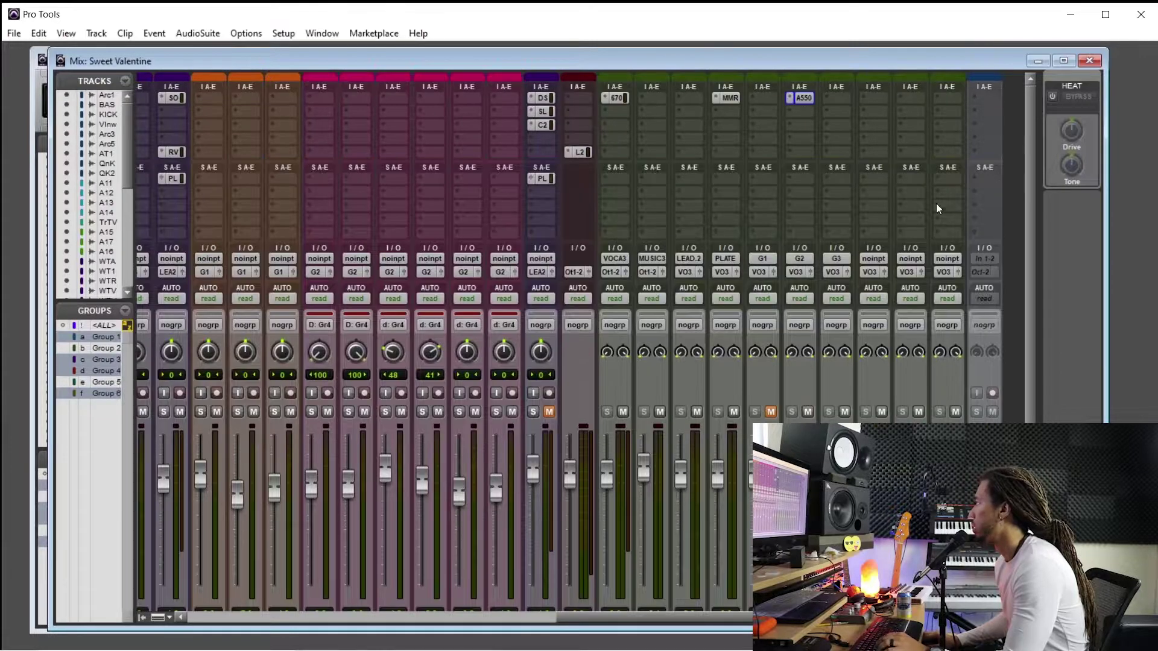
pyautogui.click(948, 101)
pyautogui.moveTo(980, 121)
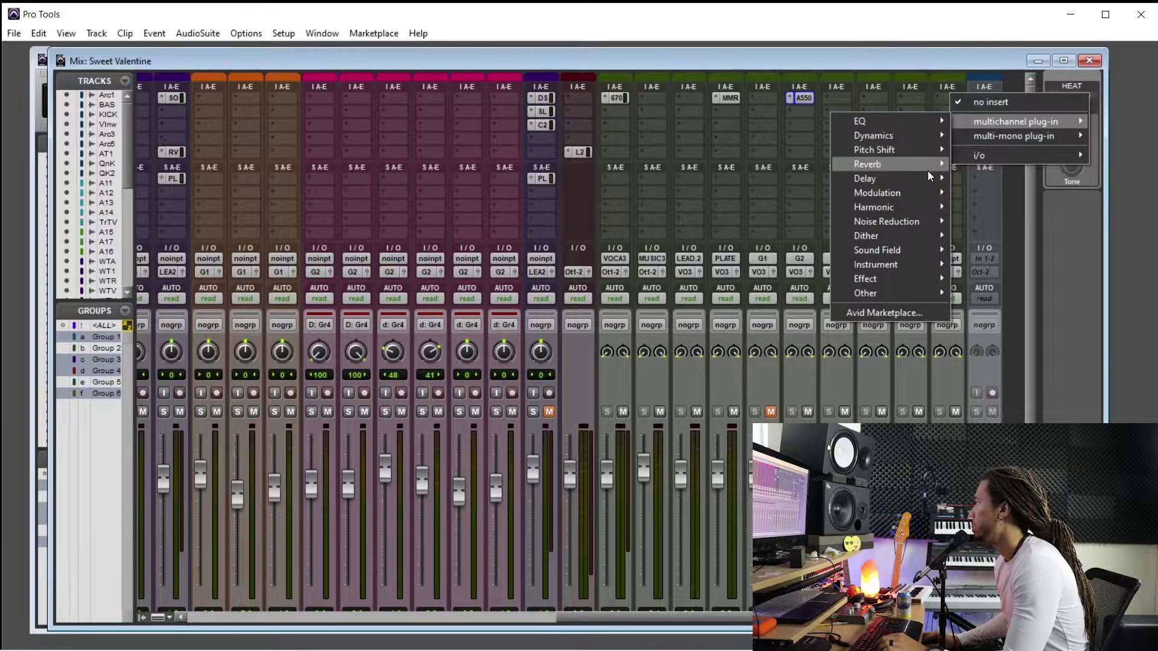
pyautogui.moveTo(929, 165)
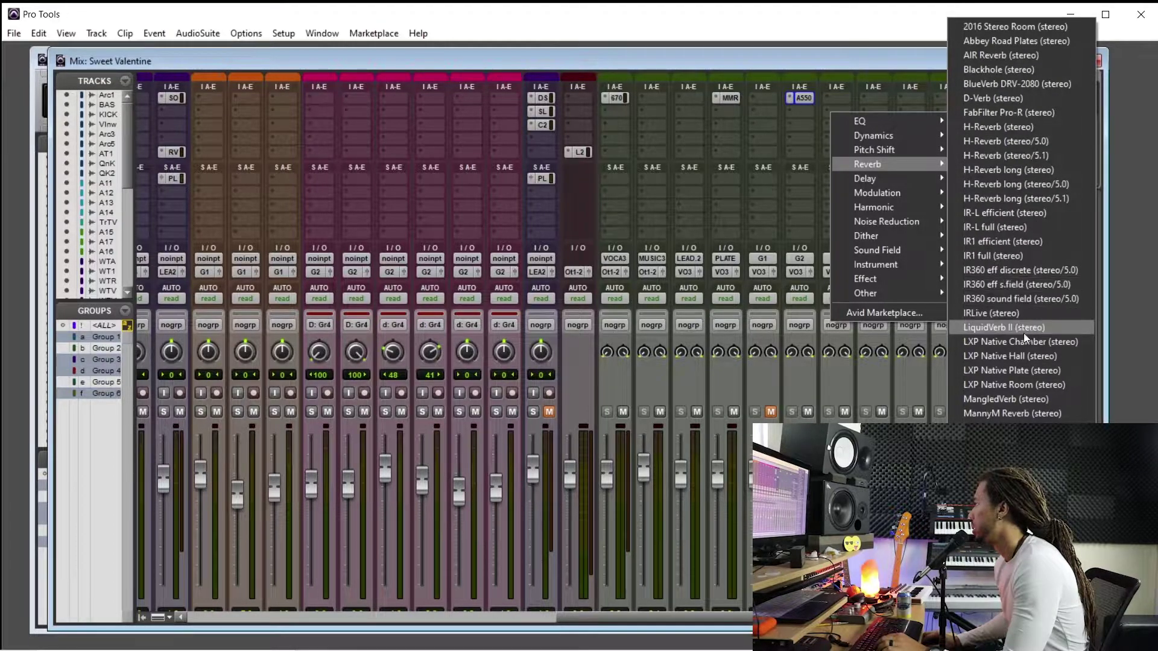
pyautogui.click(1037, 355)
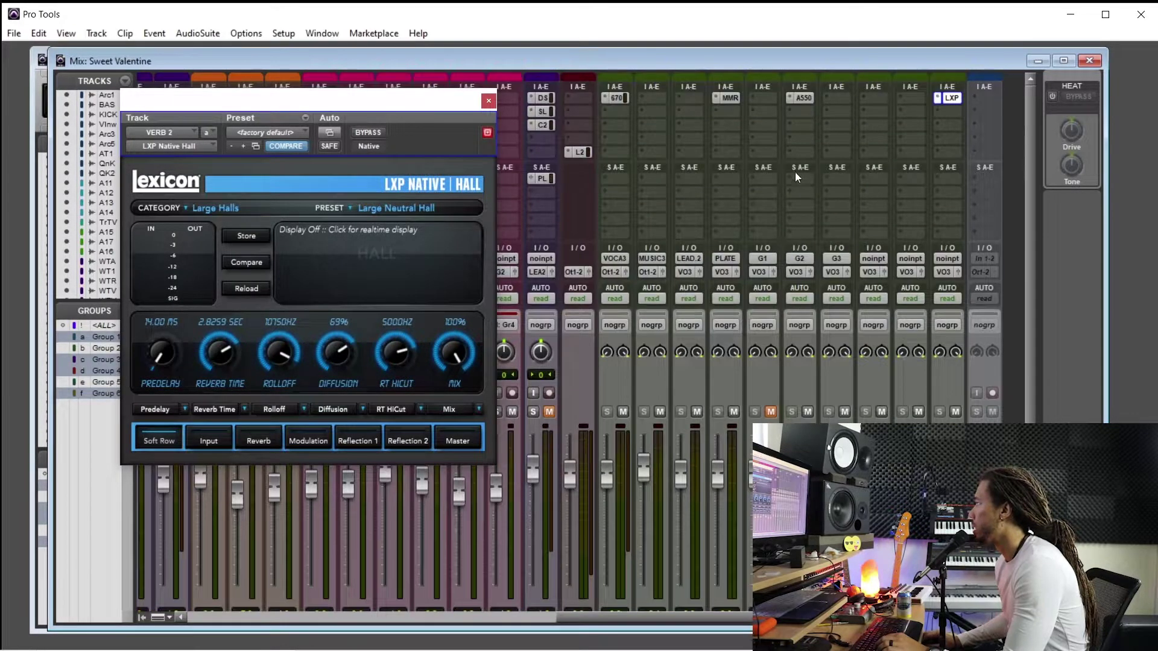
# Add a send from the G2 track to VERB 2 and move its send window clear of the reverb plug-in
pyautogui.click(797, 178)
pyautogui.moveTo(849, 236)
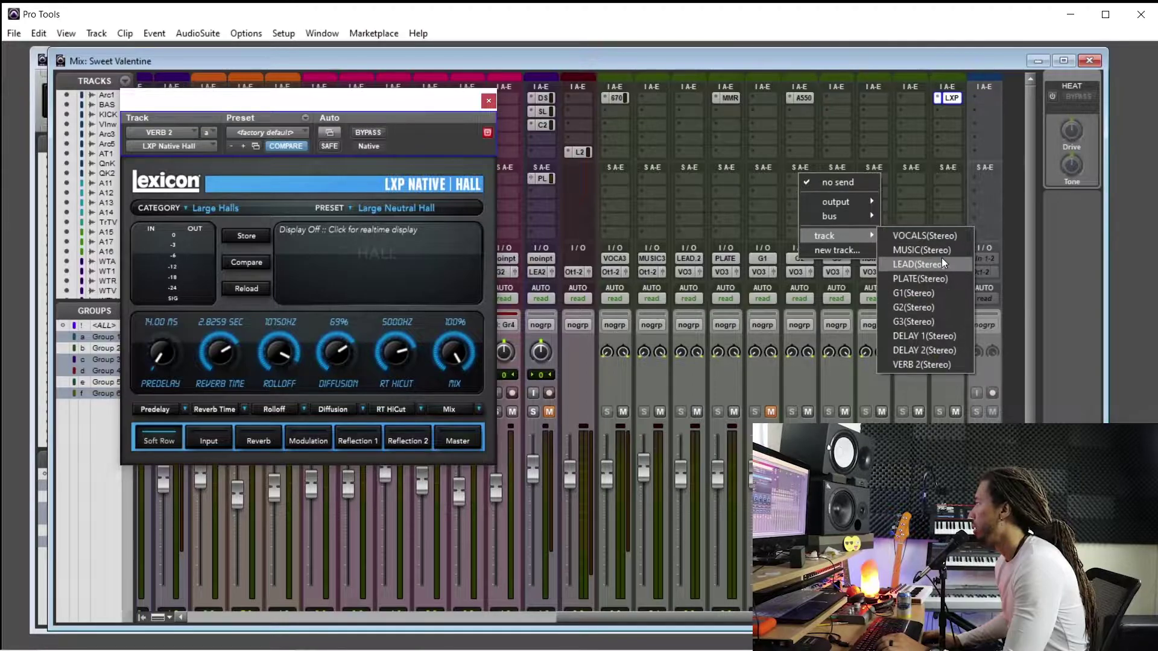
pyautogui.click(942, 364)
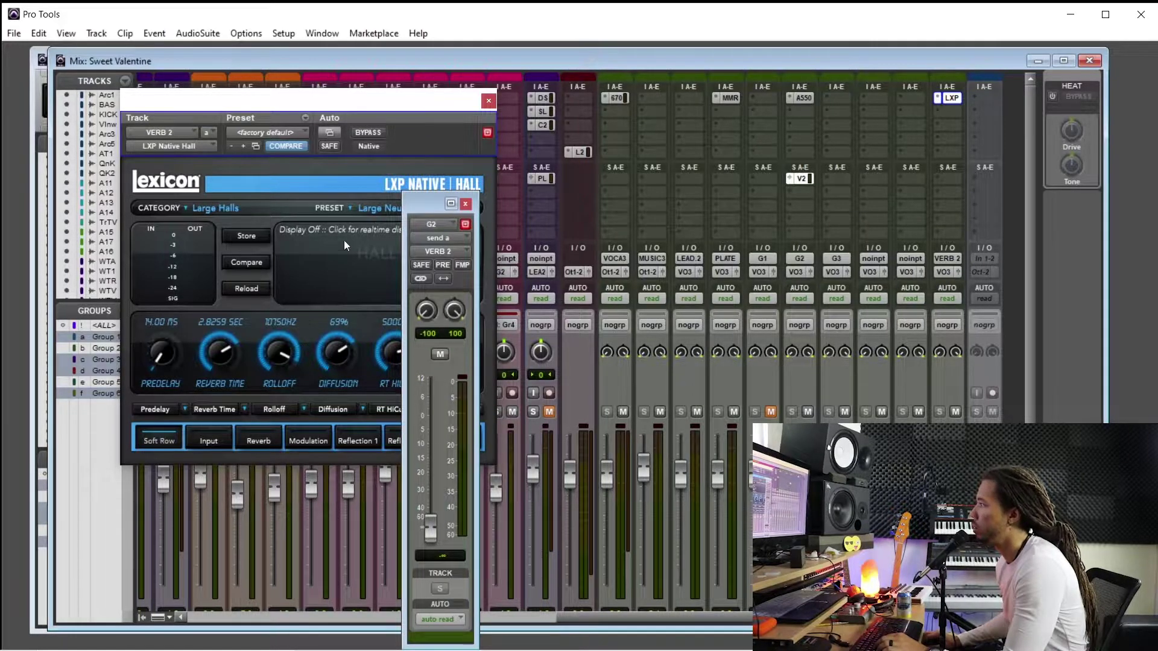
pyautogui.moveTo(418, 203); pyautogui.dragTo(878, 217)
pyautogui.hotkey('ctrl', '=')
pyautogui.hotkey('ctrl', '=')
pyautogui.scroll(-3, 753, 313)
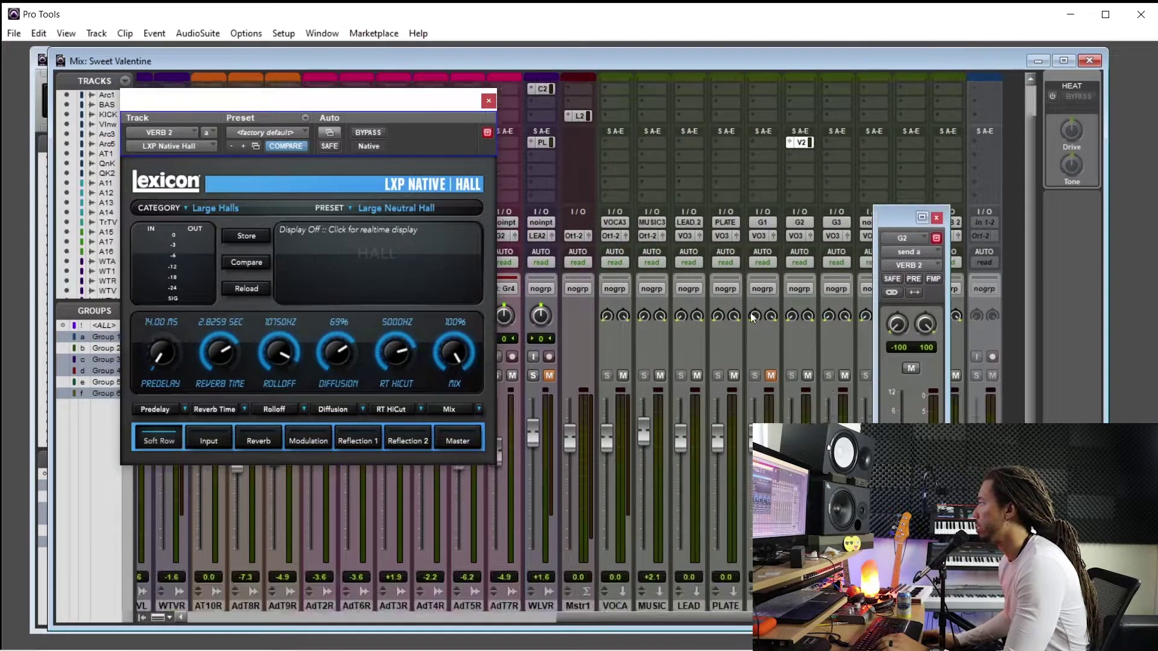
pyautogui.scroll(3, 784, 362)
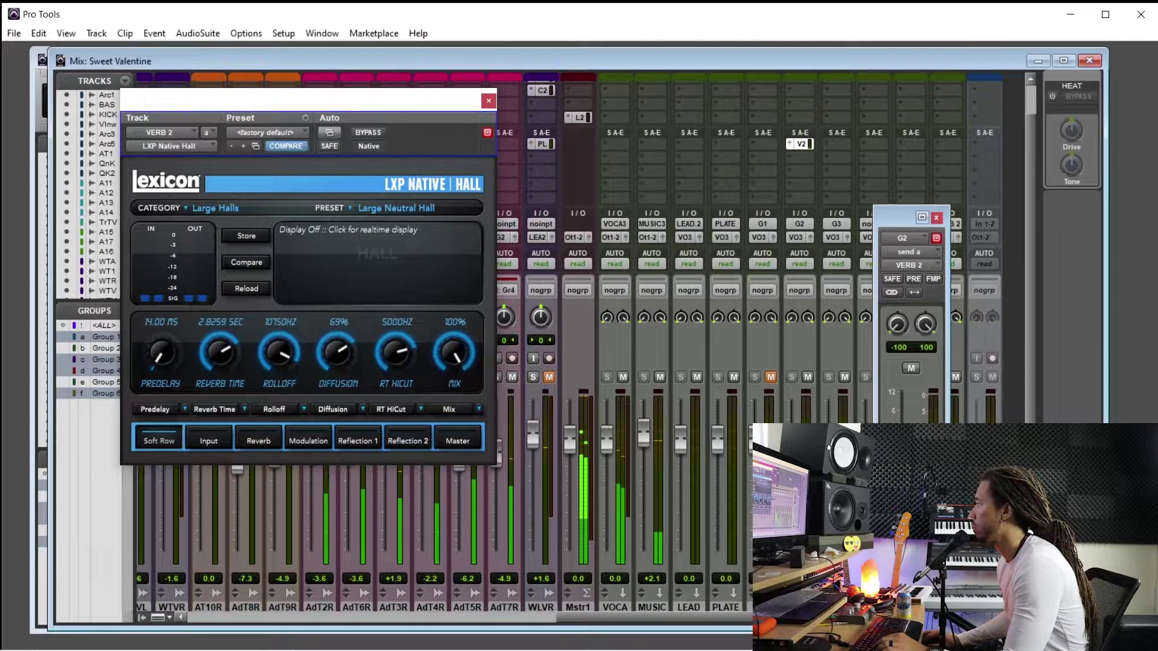
# Place the G2 send window beside the reverb and set its VERB 2 level to -16.6 dB, muting the MUSIC track meanwhile
pyautogui.scroll(-2, 733, 429)
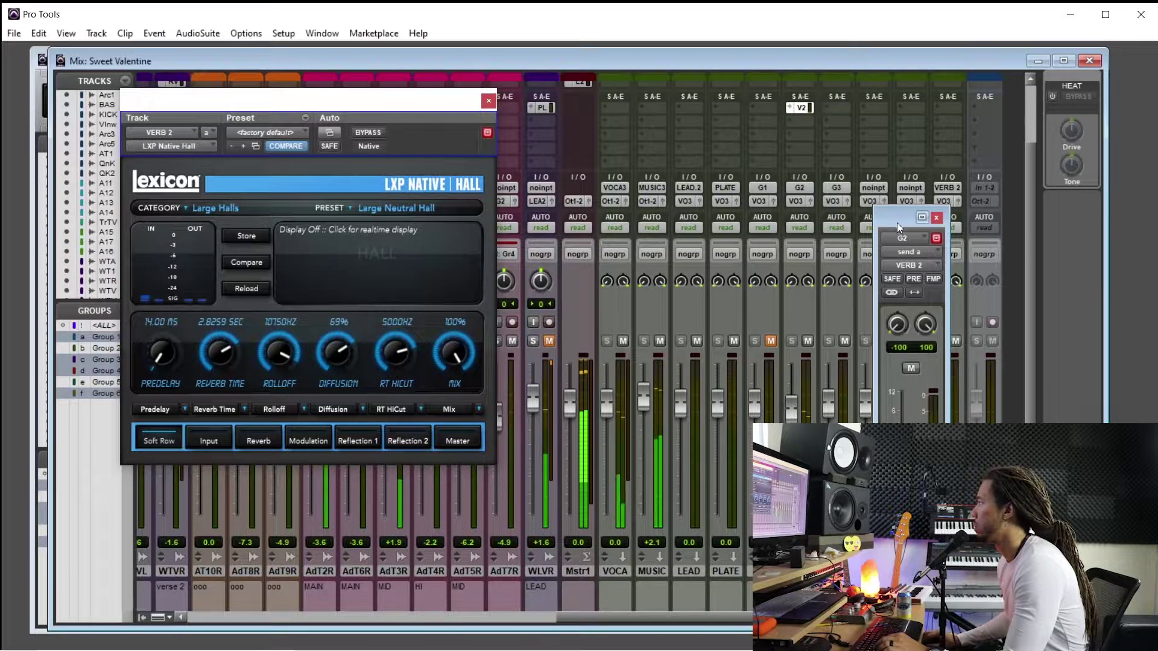
pyautogui.moveTo(895, 223); pyautogui.dragTo(704, 221)
pyautogui.moveTo(710, 465); pyautogui.dragTo(712, 479)
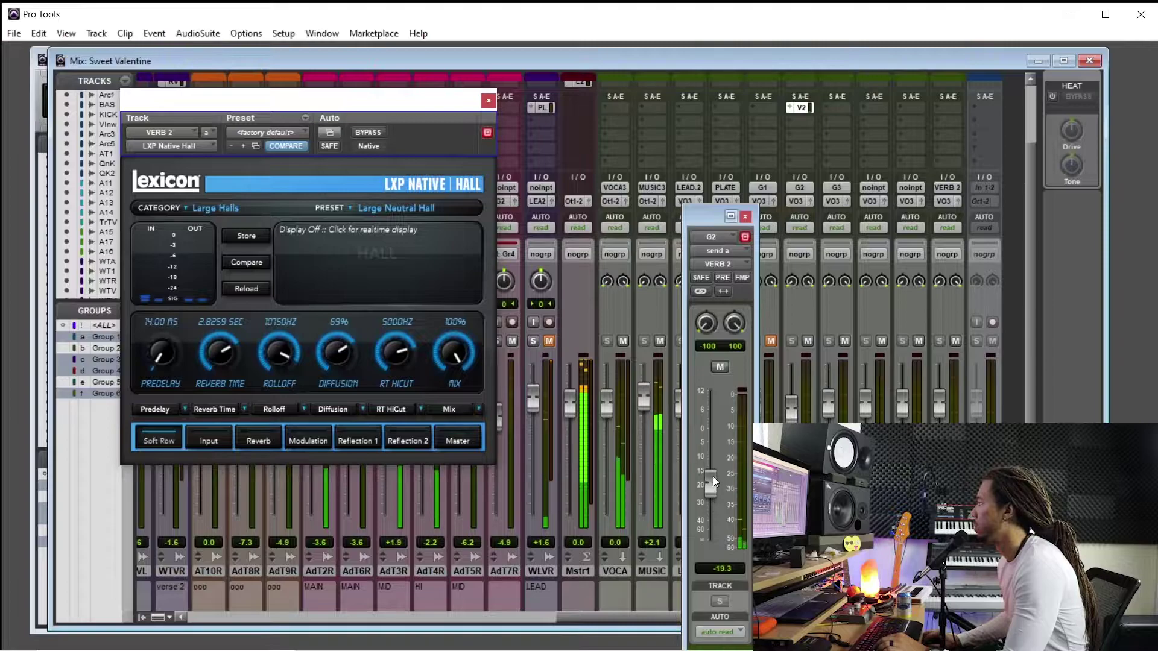
pyautogui.click(660, 341)
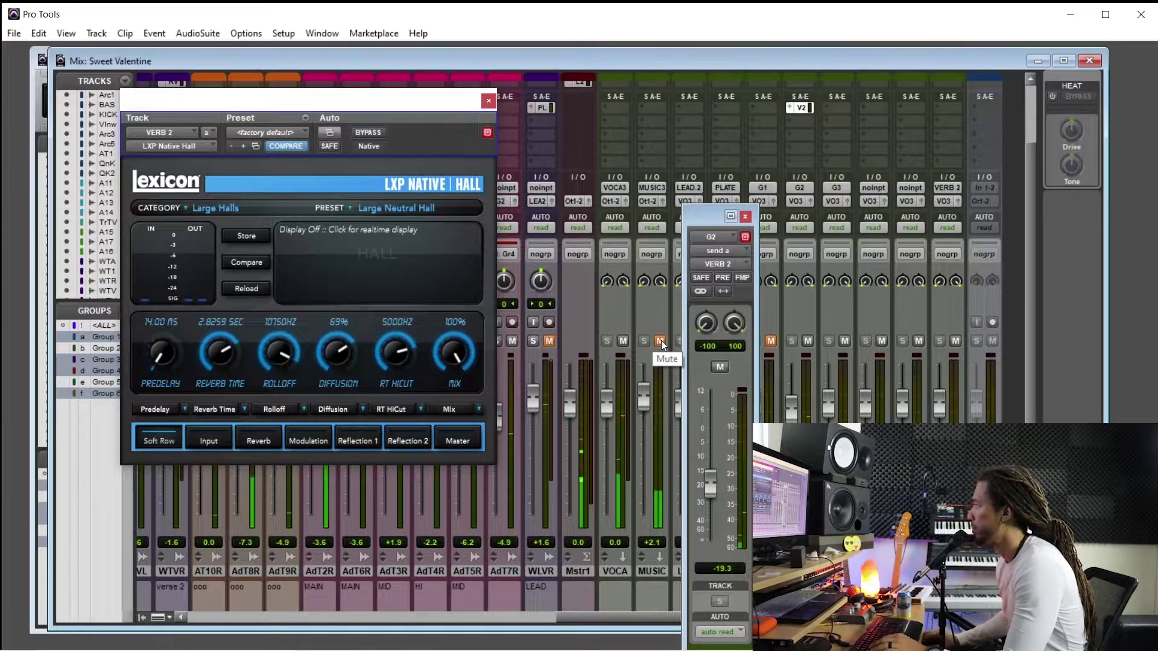
pyautogui.moveTo(711, 479)
pyautogui.mouseDown()
pyautogui.moveTo(715, 568)
pyautogui.moveTo(715, 483)
pyautogui.mouseUp()
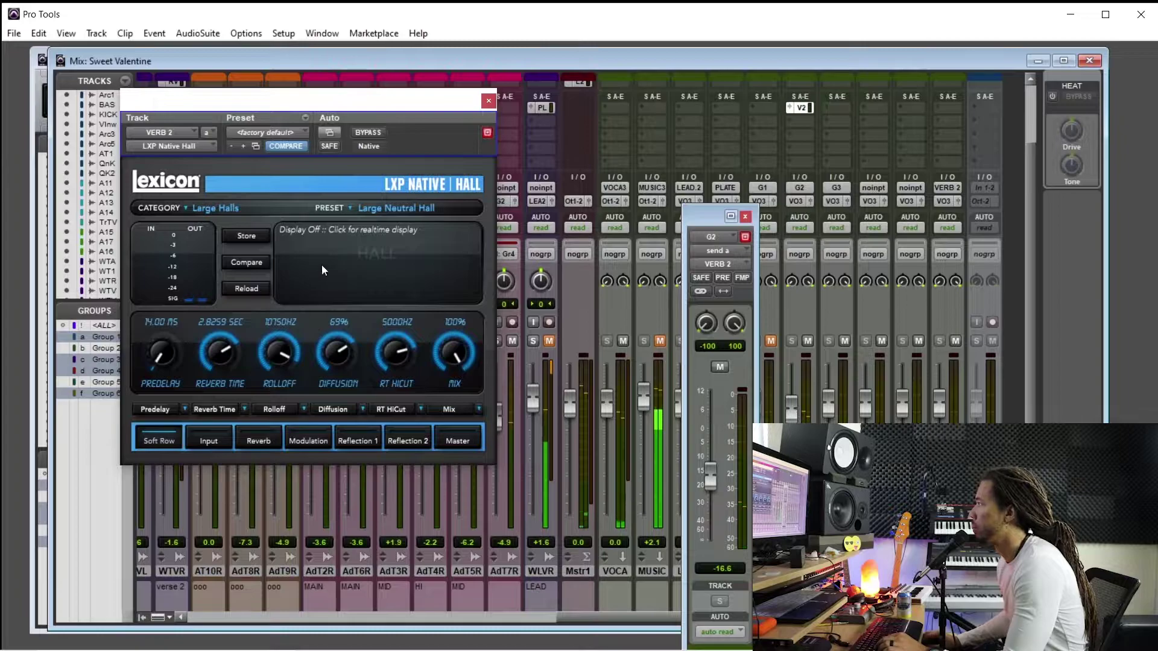
# Switch the LXP Native Hall reverb to the Medium Halls category with the Med Hall preset
pyautogui.click(372, 207)
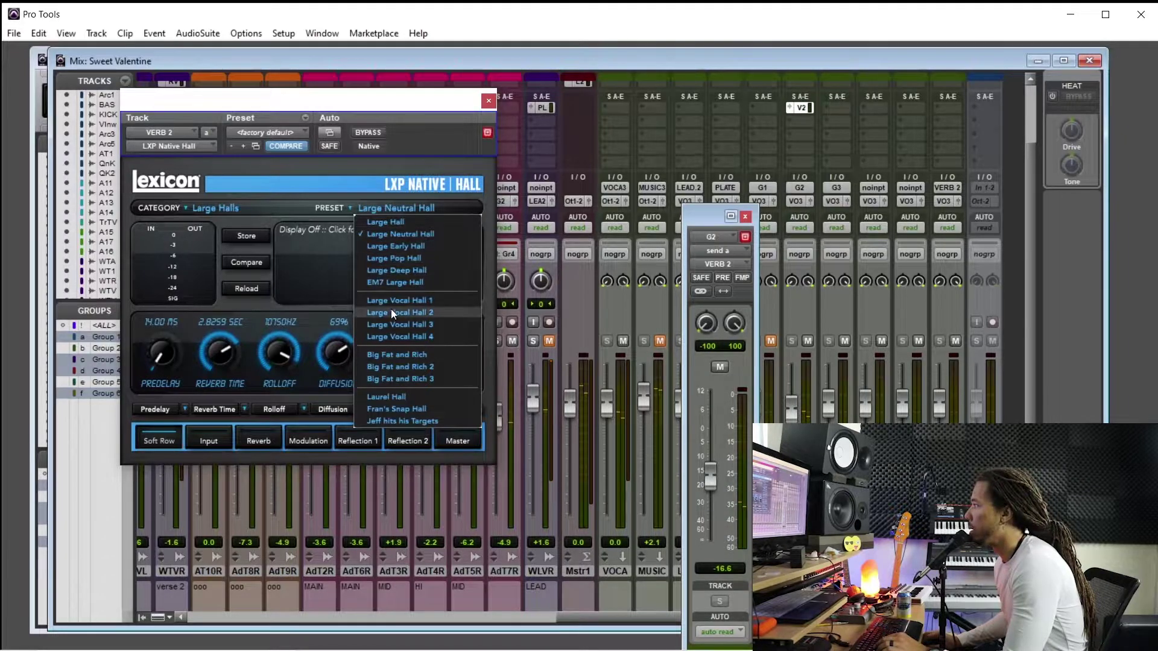
pyautogui.click(215, 208)
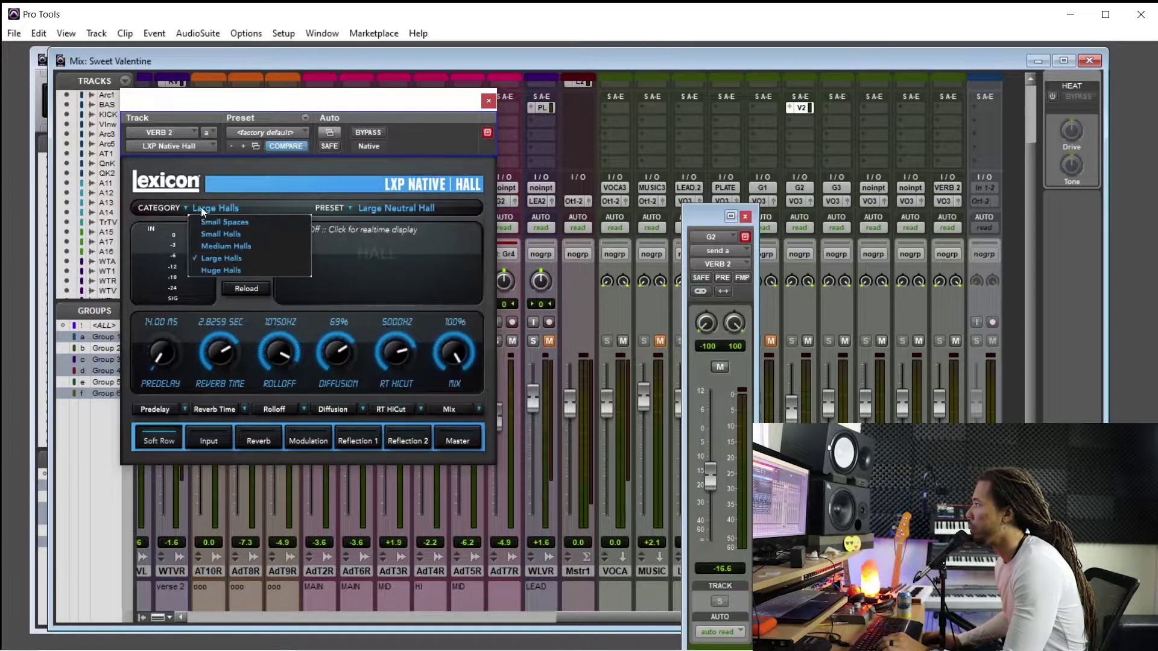
pyautogui.click(236, 244)
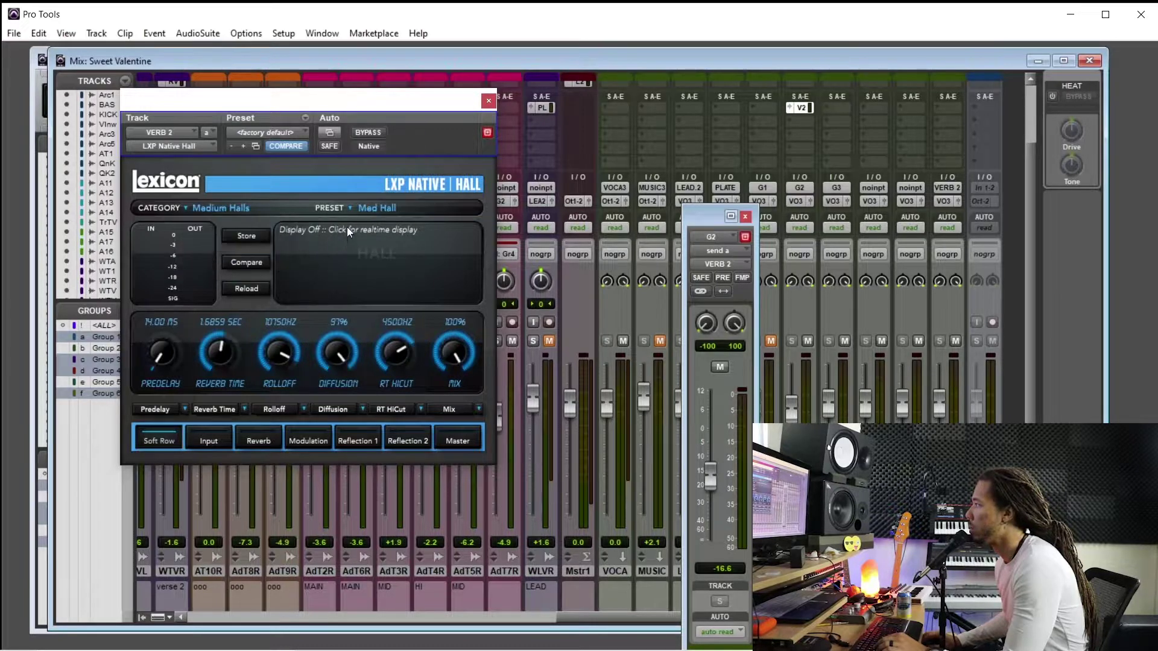
# Play the mix, raise the G2 send to VERB 2 to -12.4 dB and close the send and reverb windows
pyautogui.press('space')
pyautogui.moveTo(714, 538); pyautogui.dragTo(710, 469)
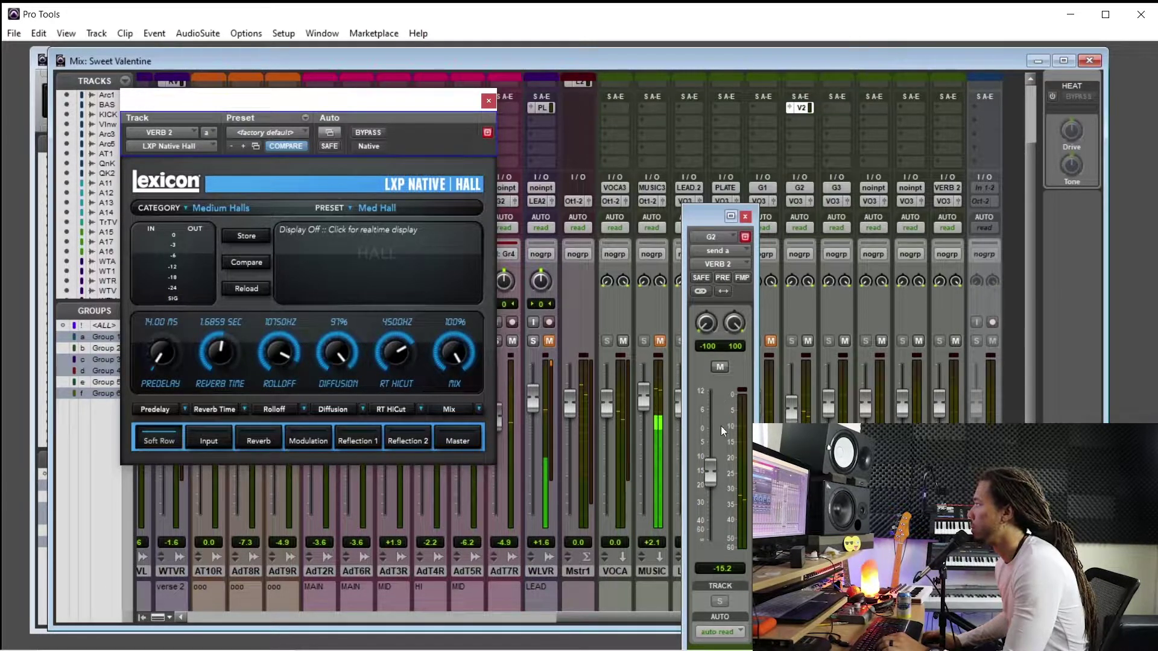
pyautogui.click(745, 217)
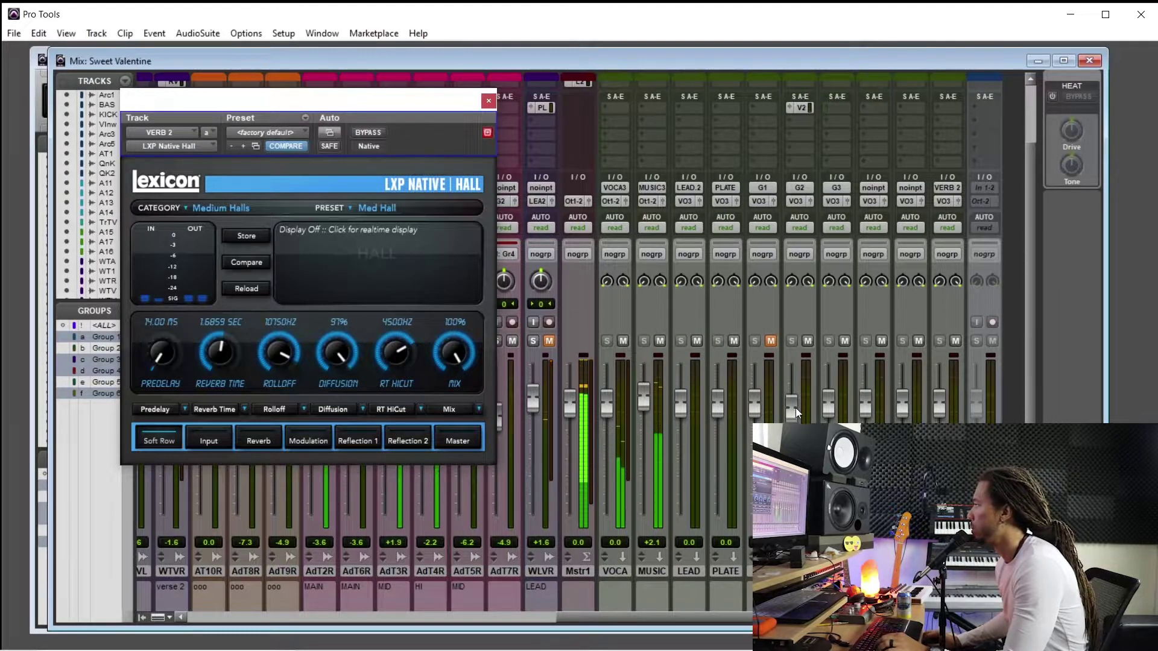
pyautogui.click(808, 110)
pyautogui.moveTo(715, 476); pyautogui.dragTo(733, 411)
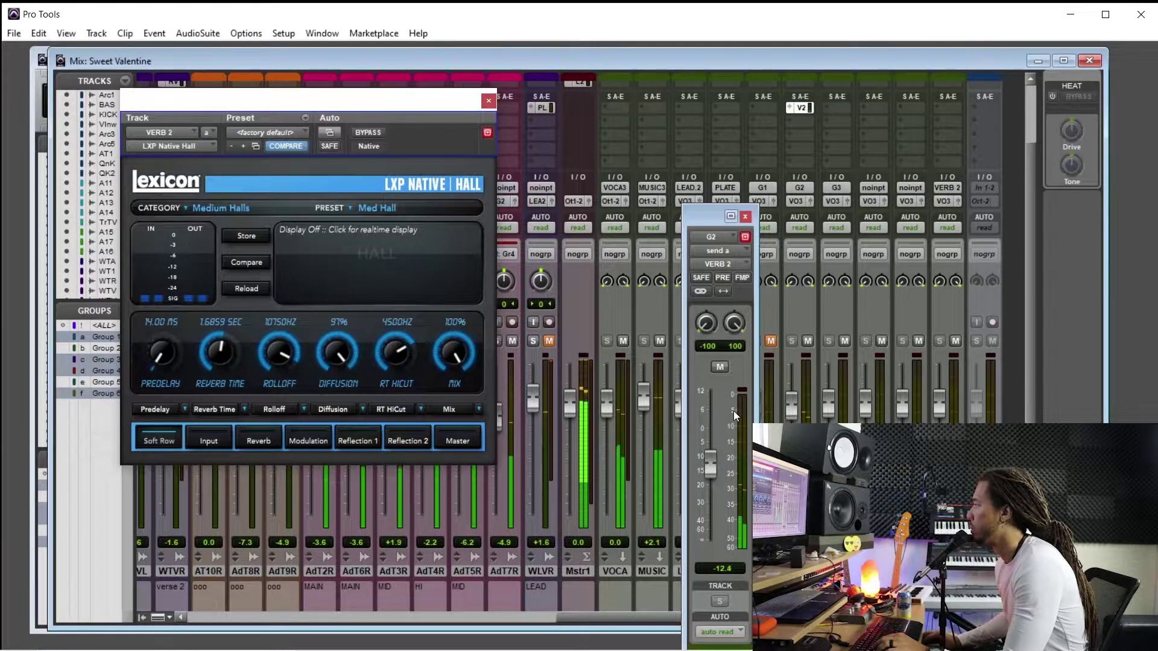
pyautogui.click(746, 215)
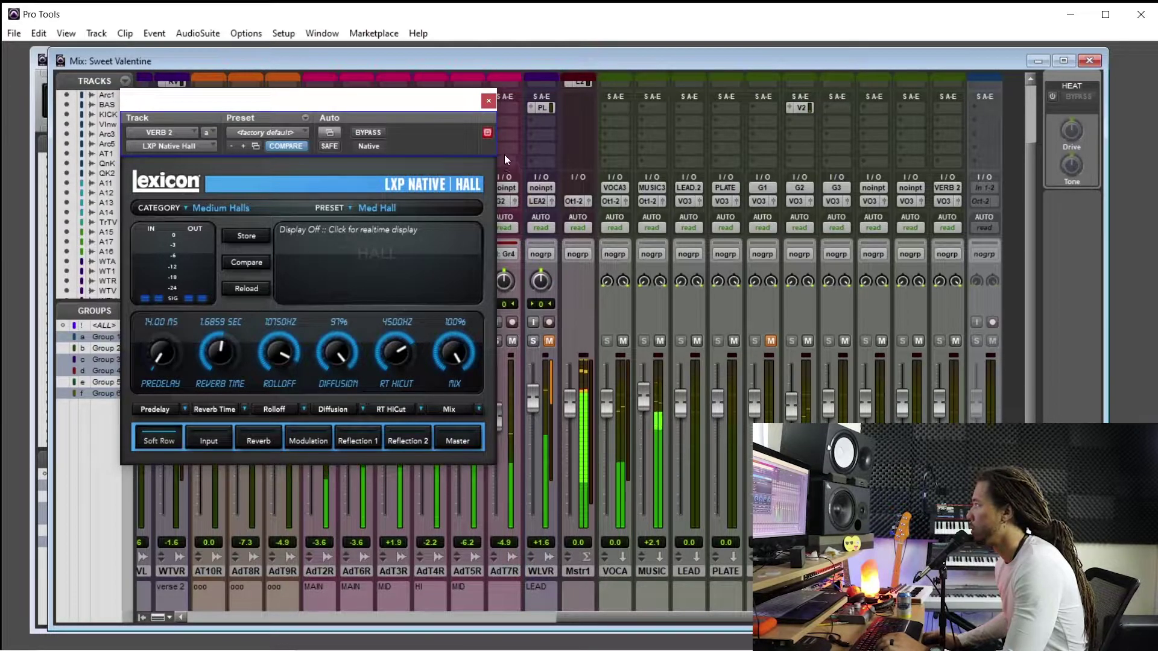
pyautogui.click(489, 100)
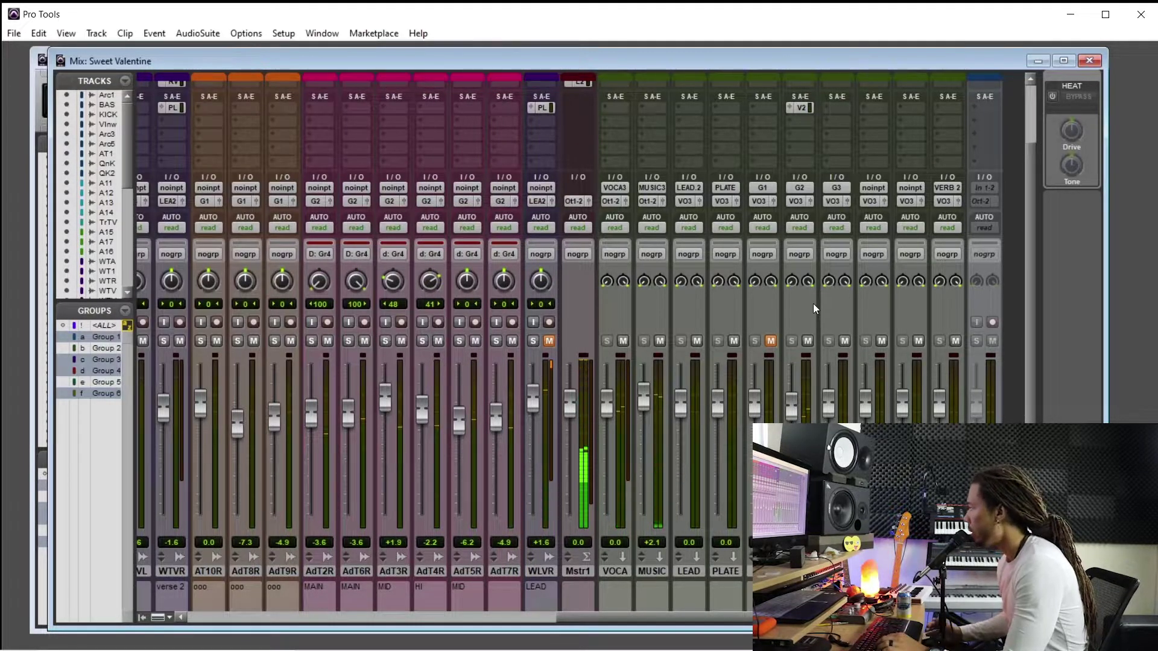
# Return to the Edit window and start playback from sample 1982464, between the background vocal phrases
pyautogui.scroll(-2, 945, 393)
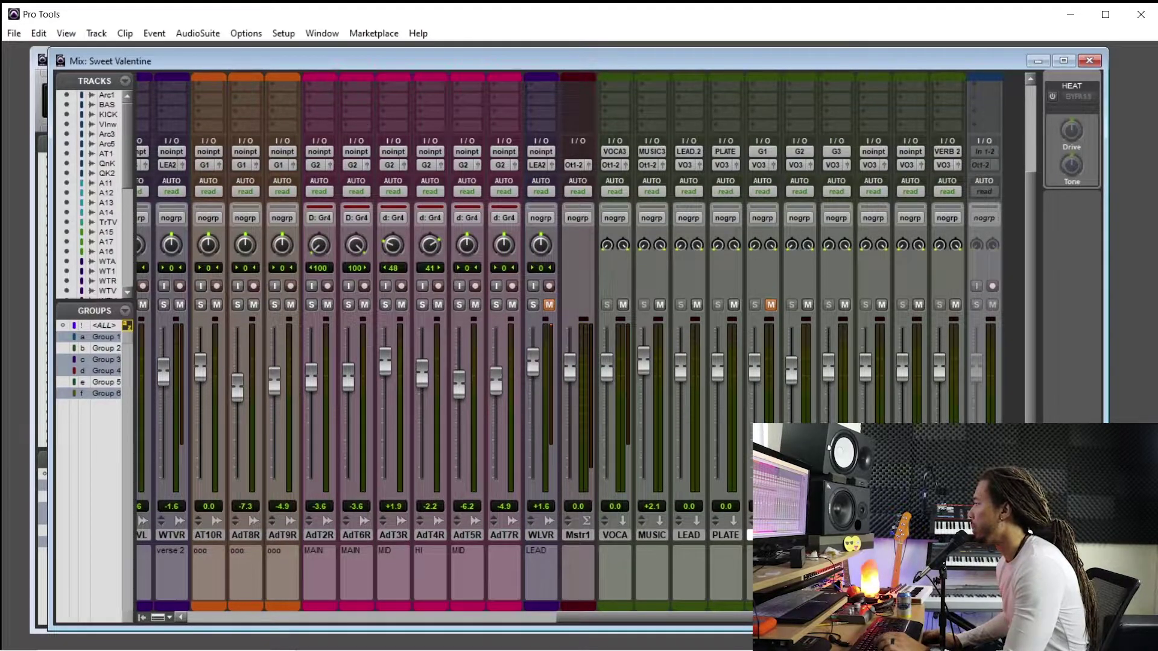
pyautogui.scroll(2, 708, 541)
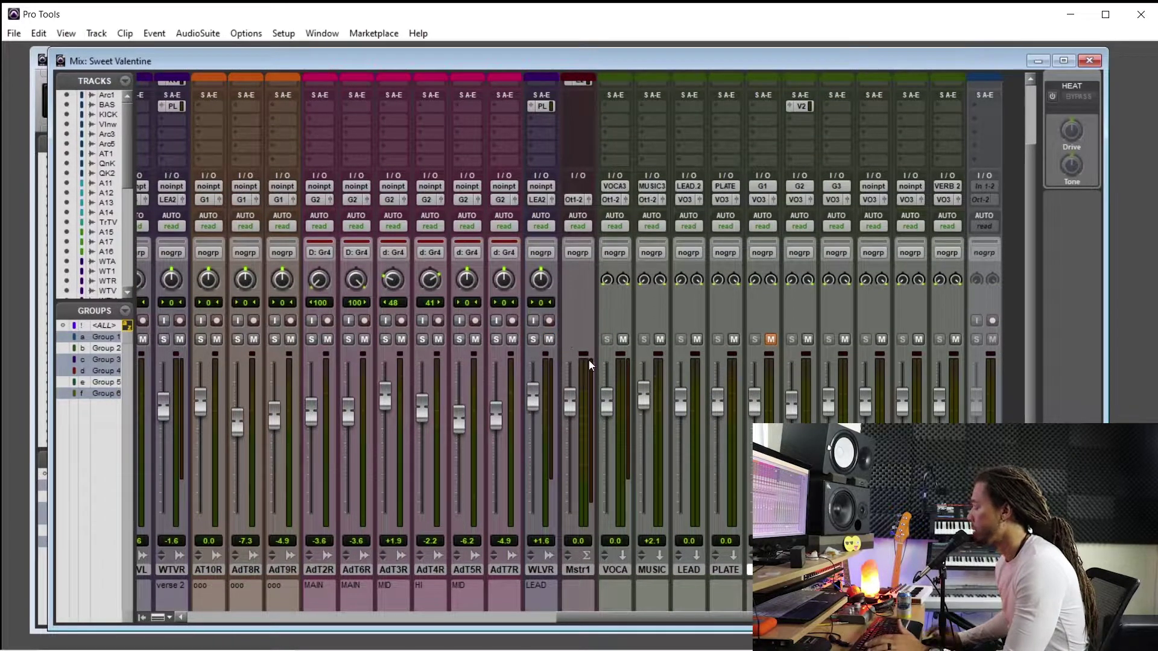
pyautogui.hotkey('ctrl', '=')
pyautogui.hotkey('ctrl', '[')
pyautogui.hotkey('ctrl', '[')
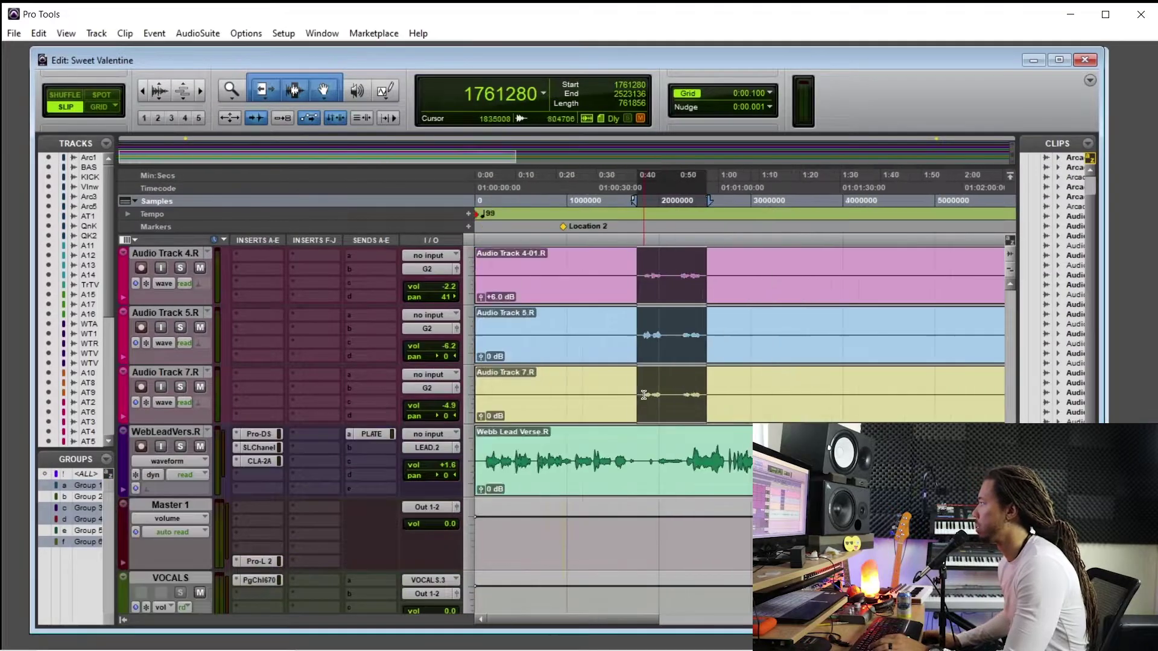
pyautogui.hotkey('ctrl', ']')
pyautogui.click(778, 334)
pyautogui.click(782, 335)
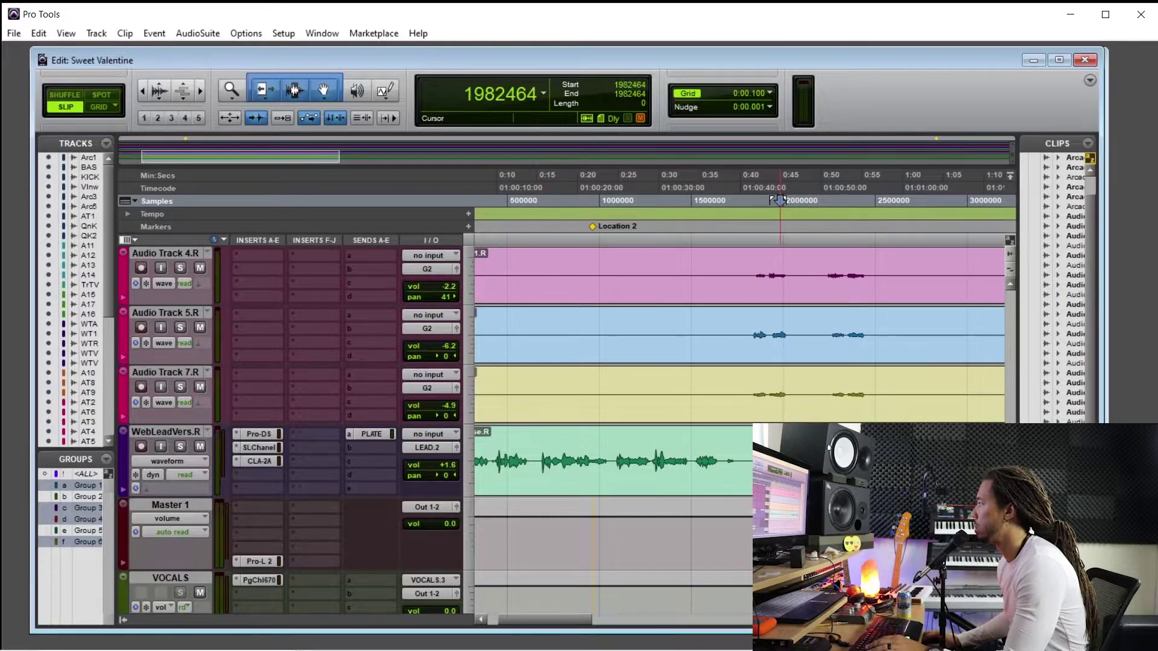
pyautogui.press('space')
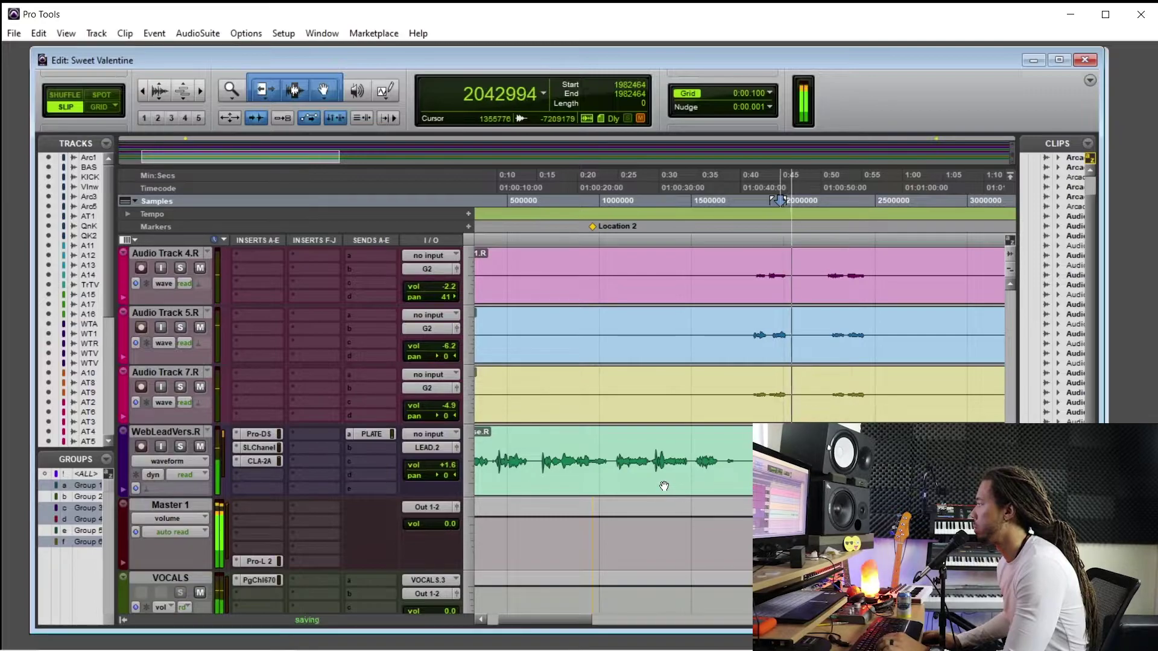
# Lower the WebLeadVers.R track volume to +0.3 dB during playback
pyautogui.moveTo(552, 613); pyautogui.dragTo(583, 612)
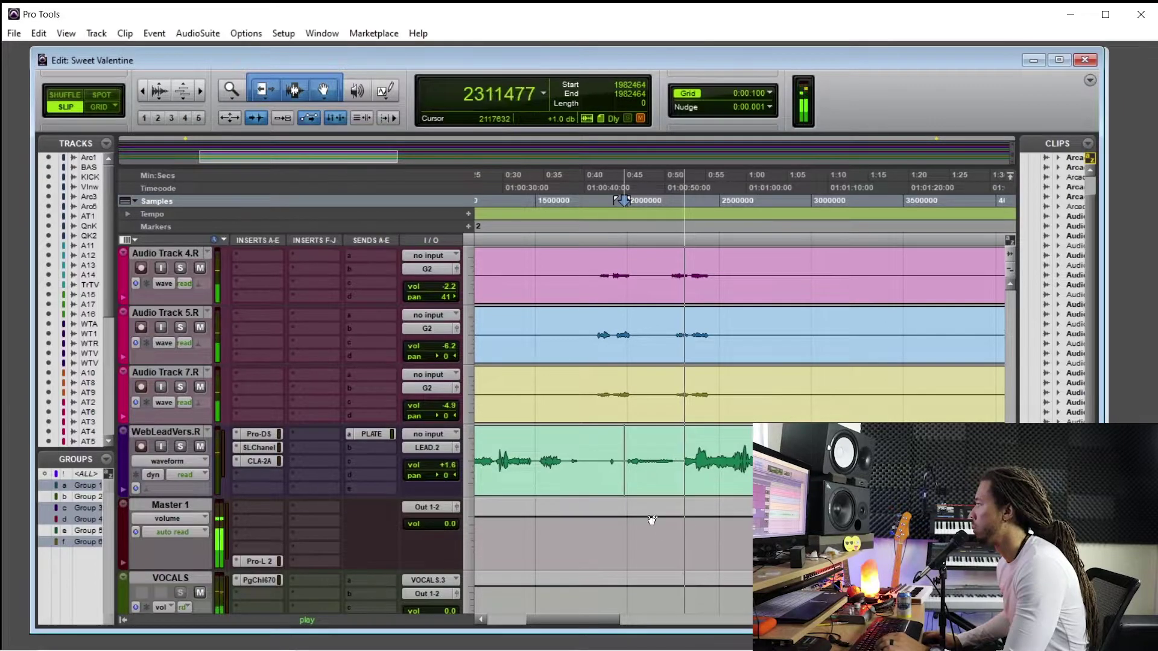
pyautogui.click(444, 466)
pyautogui.moveTo(442, 464); pyautogui.dragTo(445, 478)
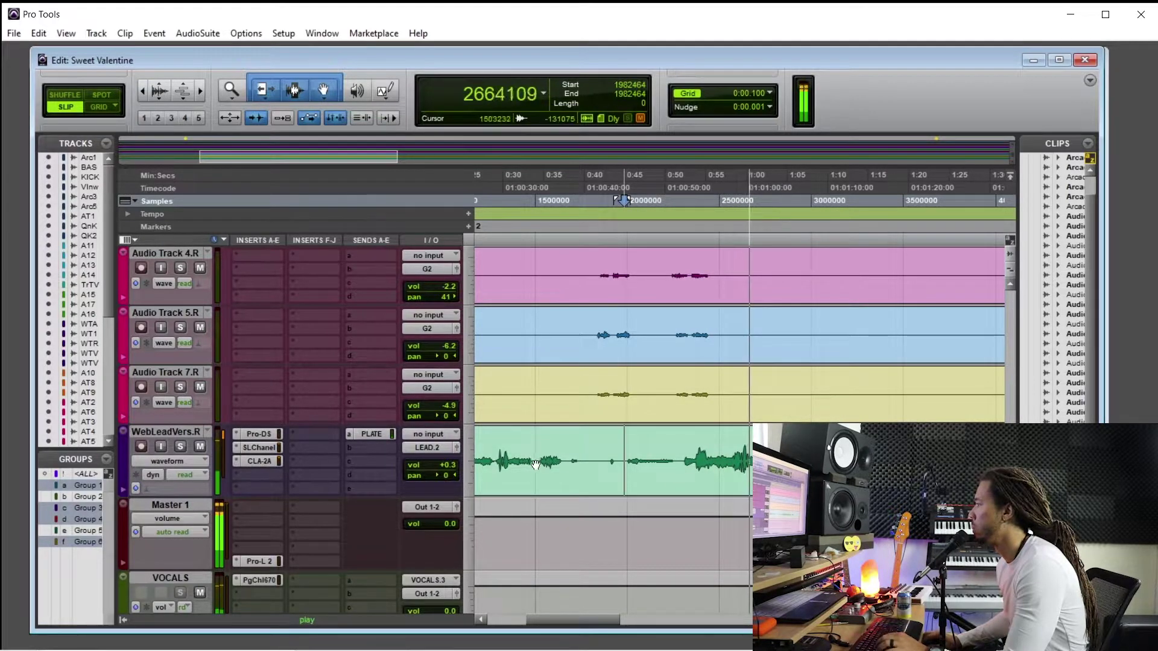
# Compare the background vocal tracks with the lead and lower the WebLeadVers.R volume further to -0.7 dB
pyautogui.scroll(3, 639, 459)
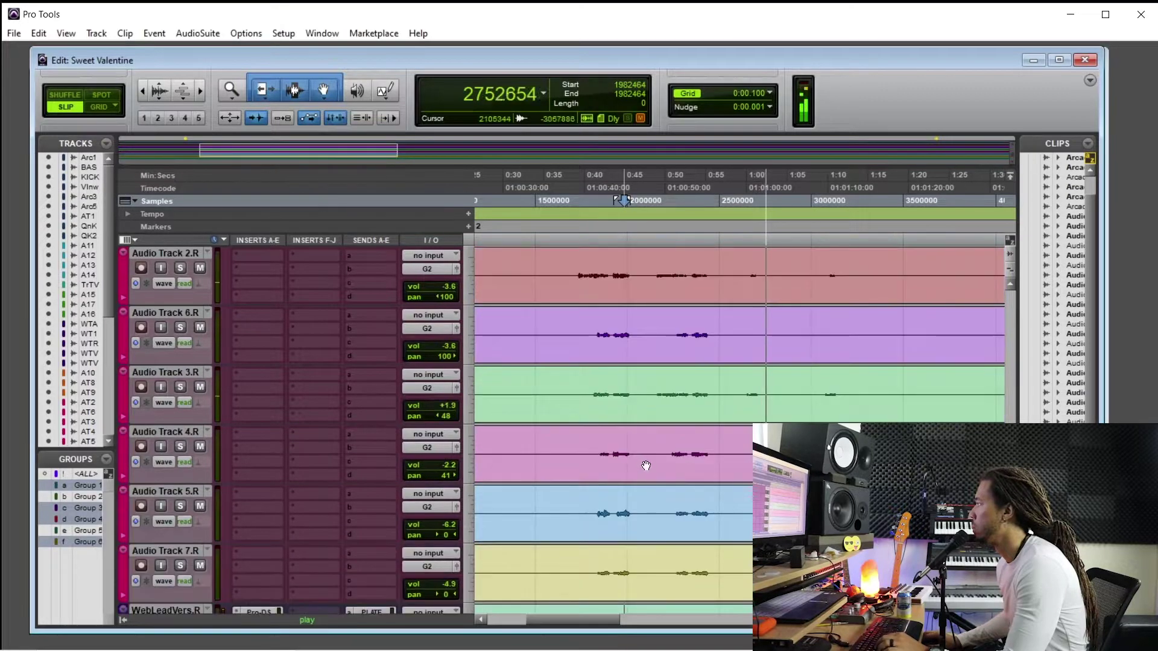
pyautogui.scroll(-2, 650, 466)
pyautogui.scroll(-1, 649, 466)
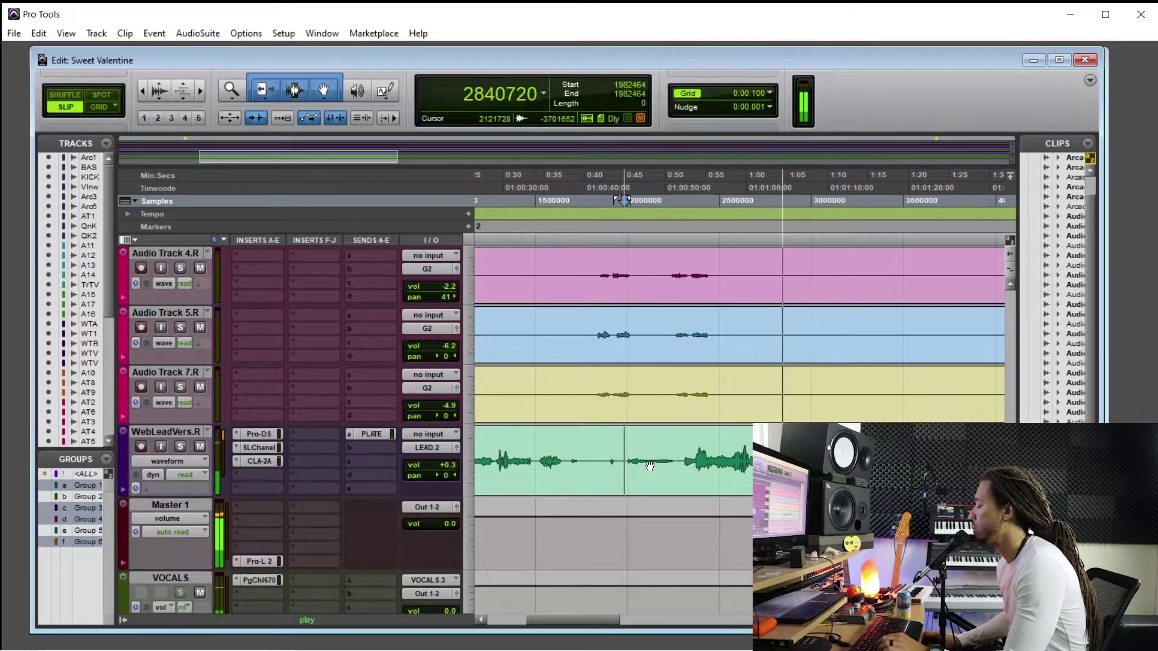
pyautogui.scroll(1, 649, 466)
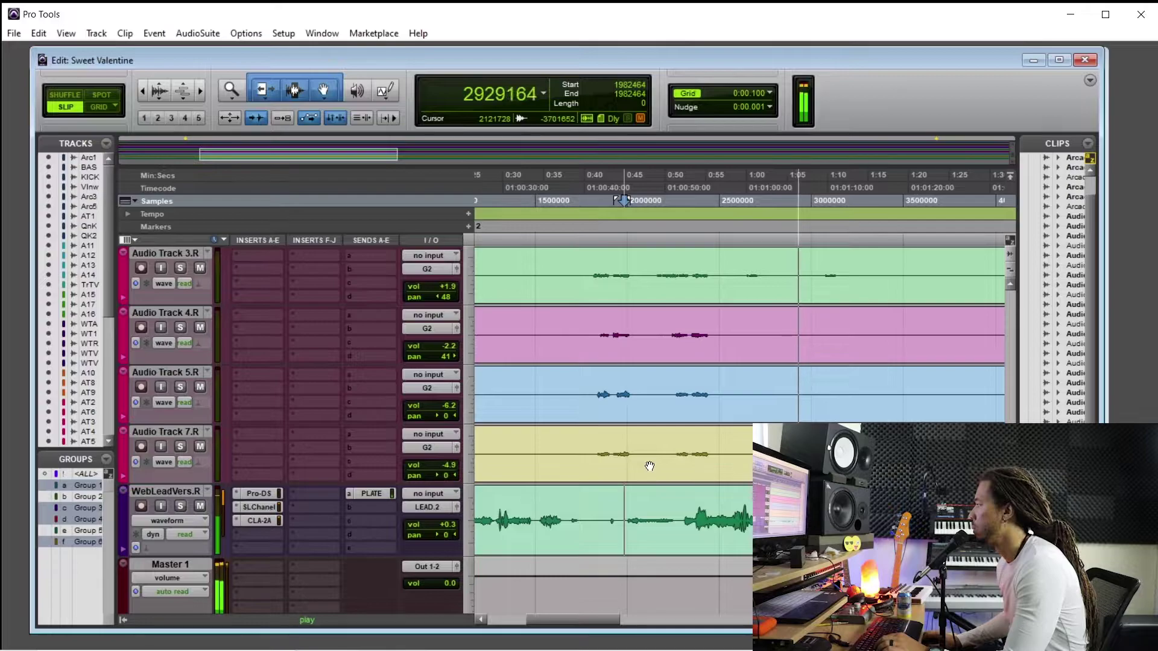
pyautogui.scroll(-1, 650, 466)
pyautogui.click(447, 465)
pyautogui.moveTo(447, 464); pyautogui.dragTo(448, 470)
# Show the G1 and G2 background vocal tracks over a longer time span and stop playback
pyautogui.scroll(1, 743, 480)
pyautogui.scroll(4, 744, 480)
pyautogui.hotkey('ctrl', '[')
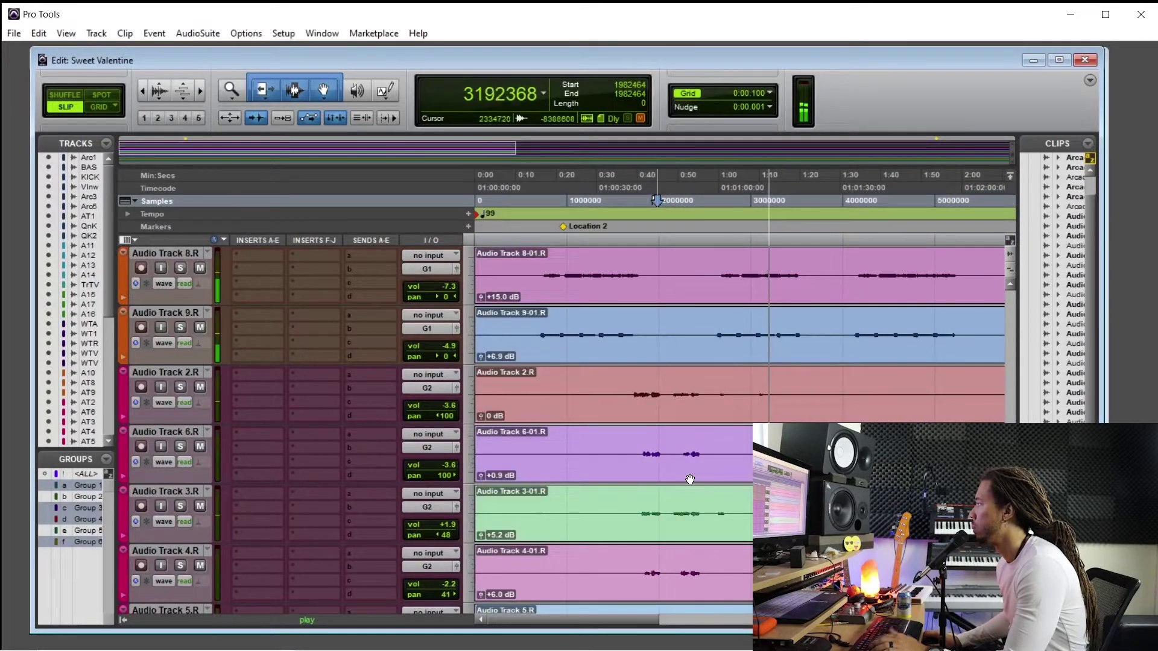
pyautogui.press('space')
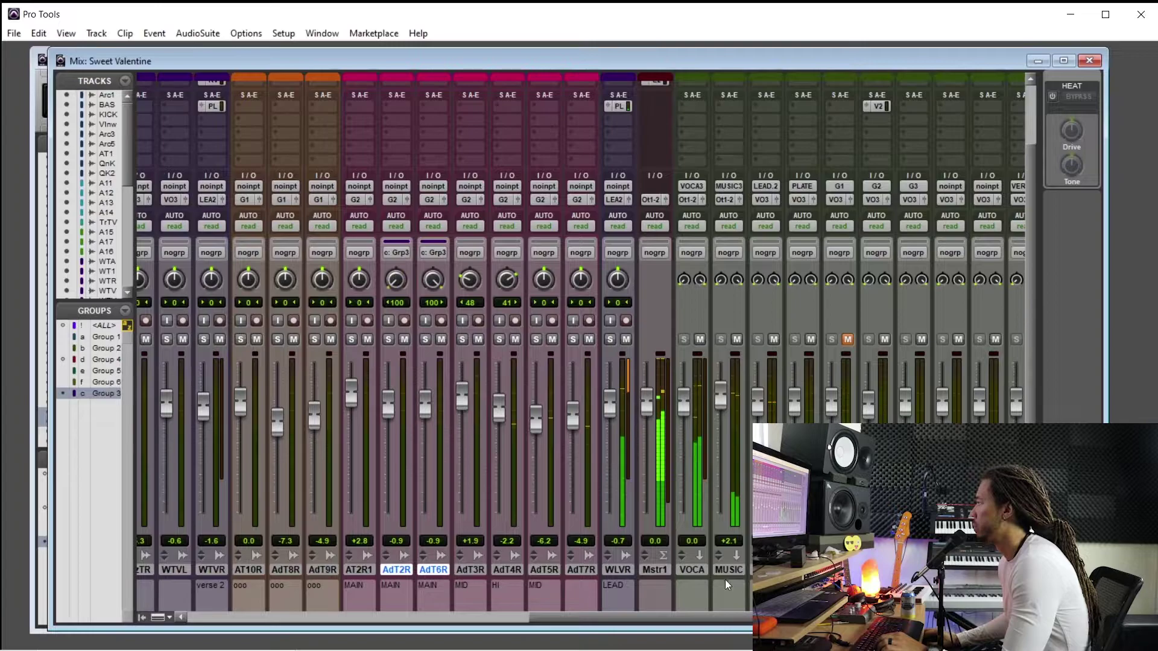
# In the Mix window, copy the VERB 2 send from the G2 track to the G3 track
pyautogui.hscroll(-6, 681, 609)
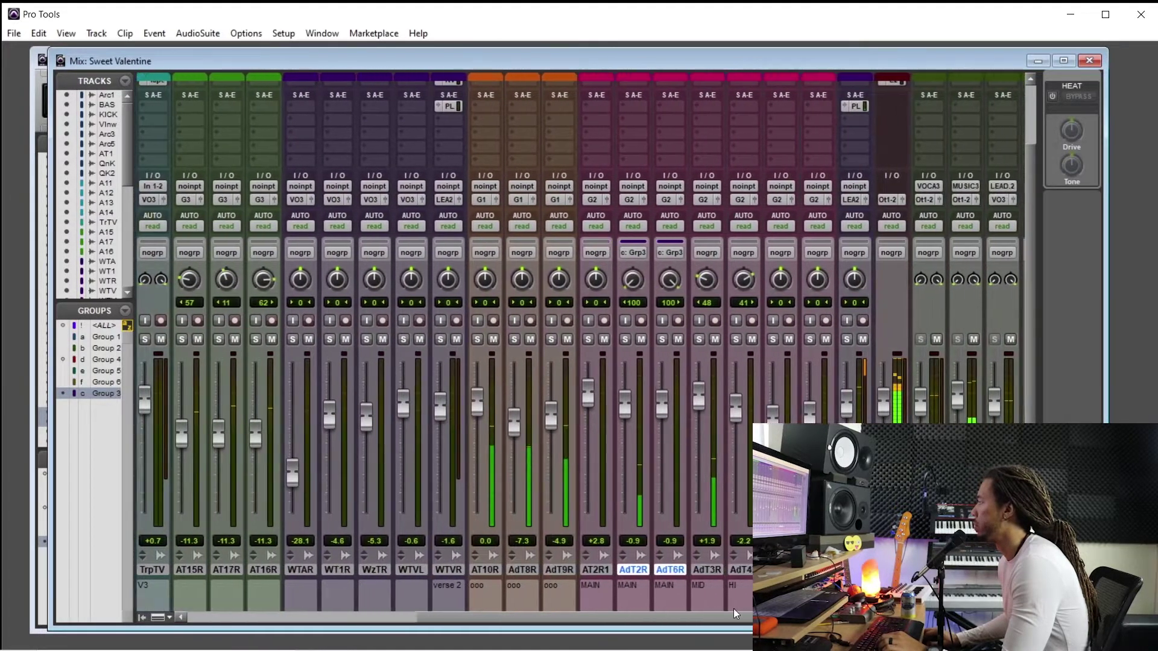
pyautogui.moveTo(733, 609); pyautogui.dragTo(853, 610)
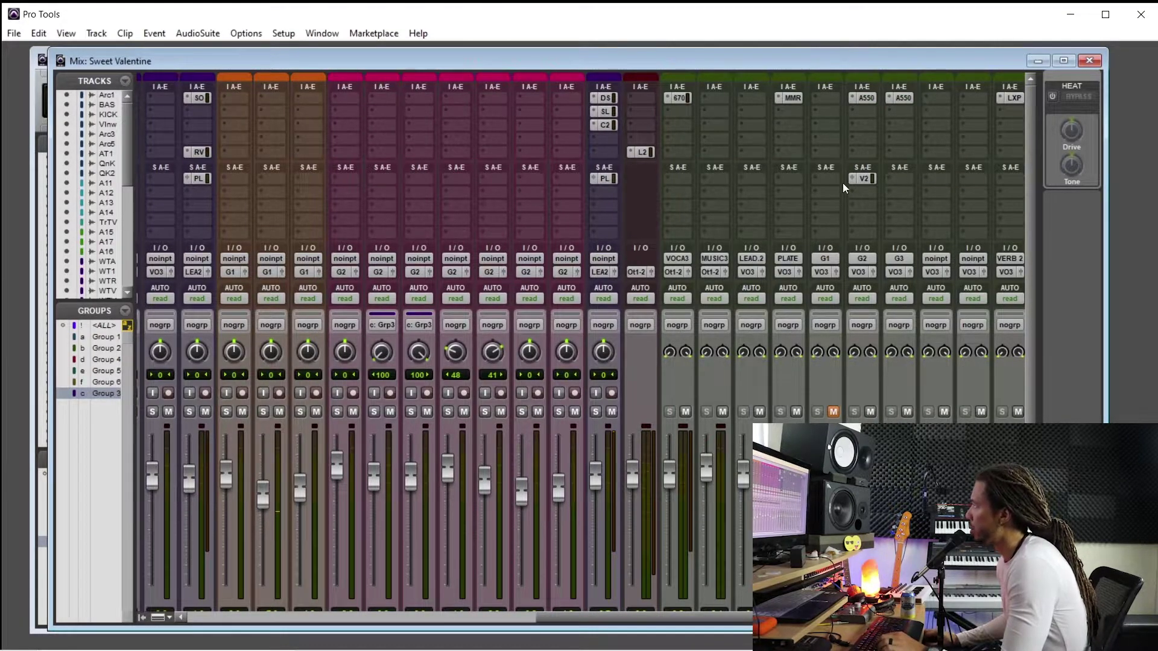
pyautogui.scroll(-3, 892, 95)
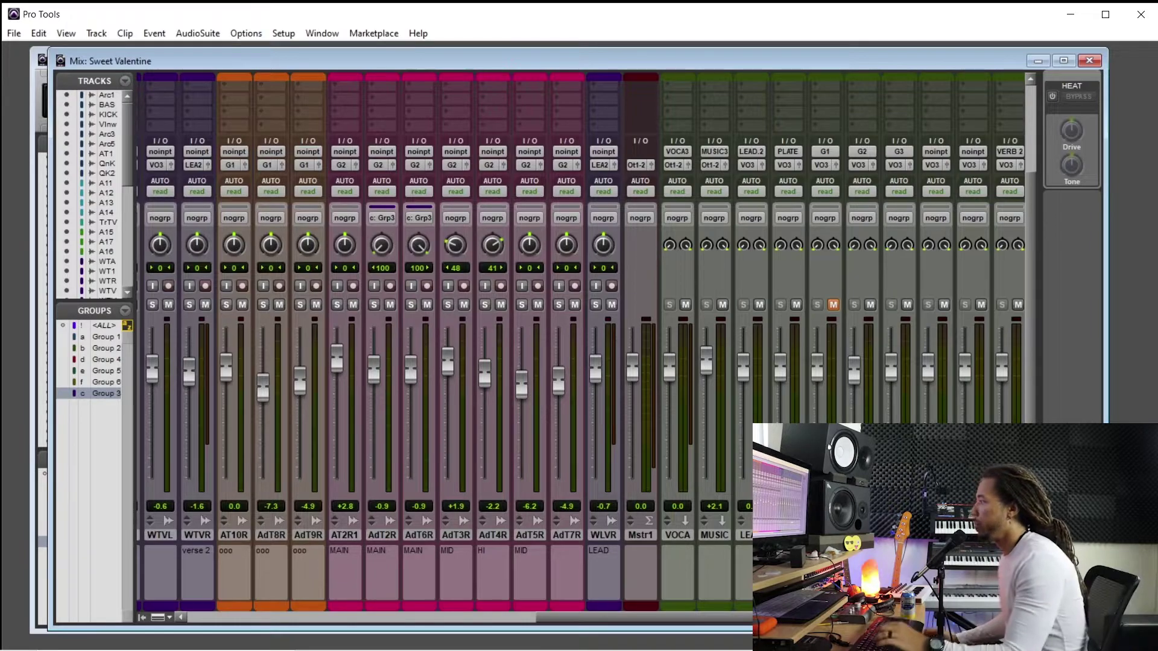
pyautogui.scroll(1, 913, 414)
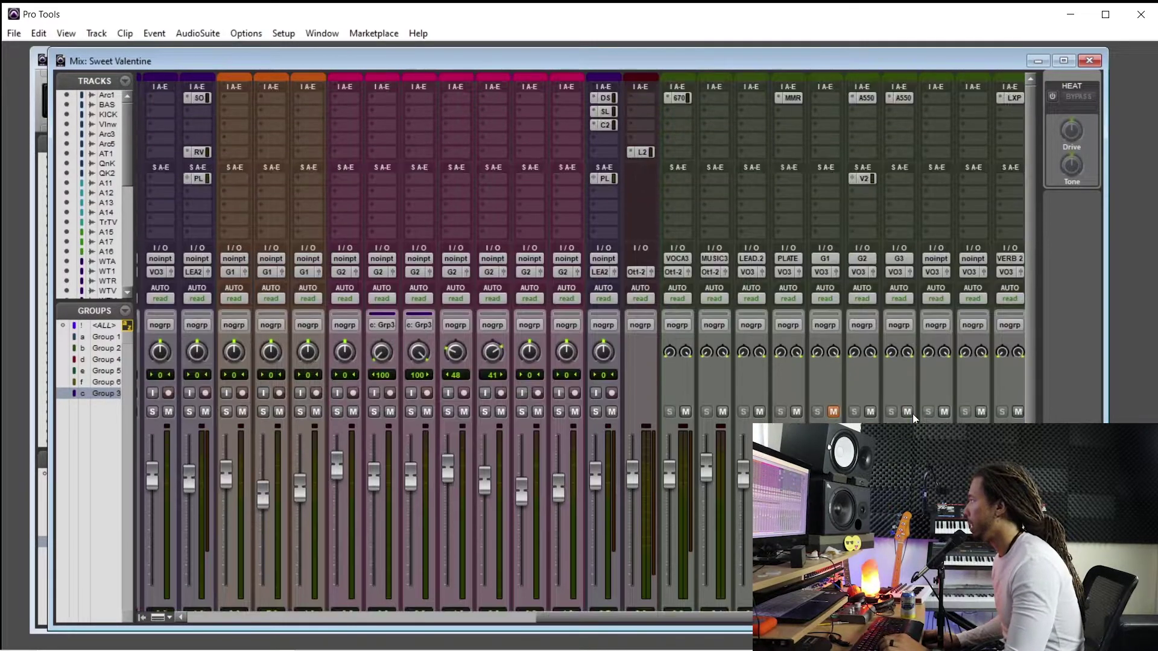
pyautogui.scroll(1, 772, 197)
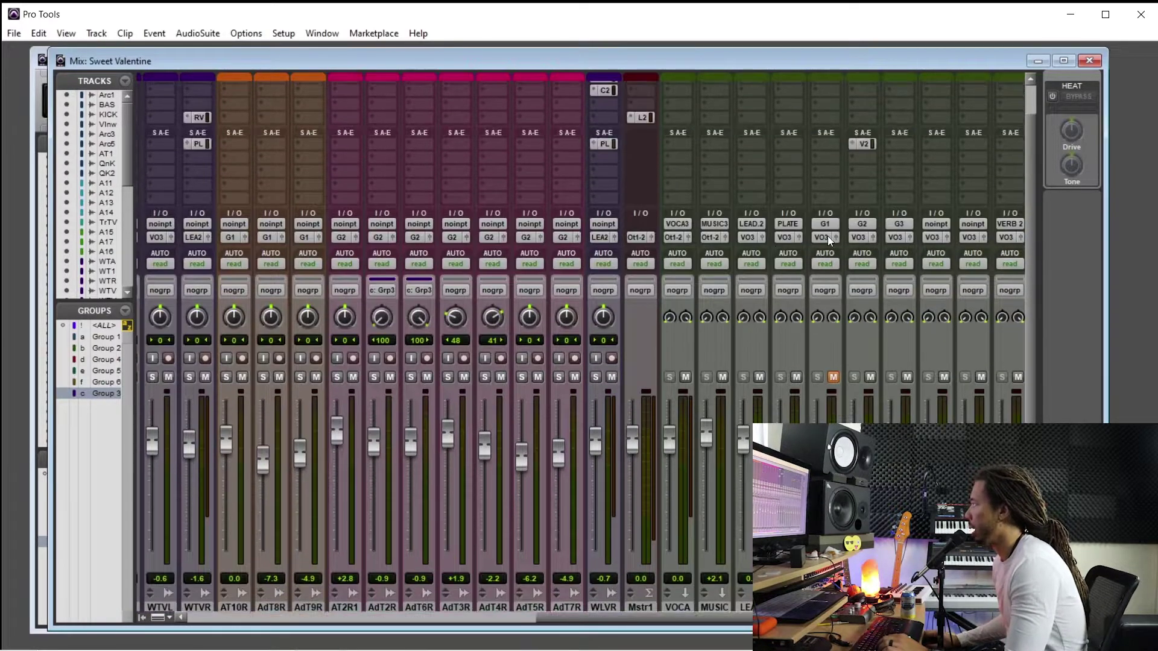
pyautogui.moveTo(873, 140); pyautogui.dragTo(899, 144)
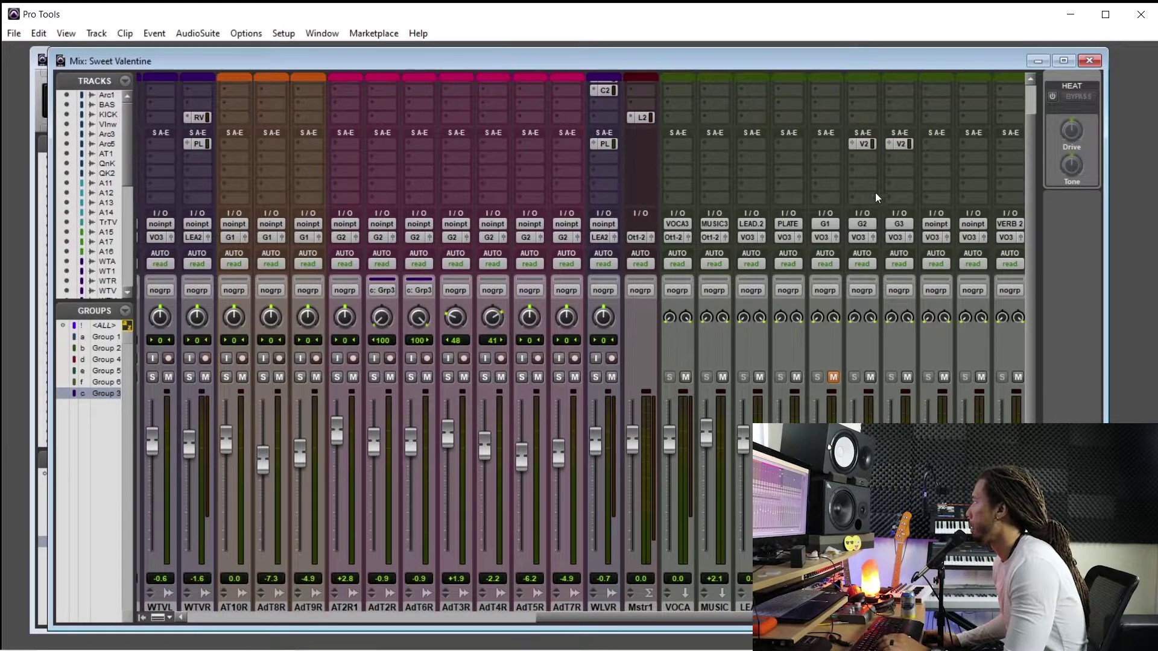
# Insert the stereo CLA-76 compressor in the second slot of the G2 track and set its revision to Bluey
pyautogui.scroll(1, 877, 137)
pyautogui.click(865, 111)
pyautogui.moveTo(921, 137)
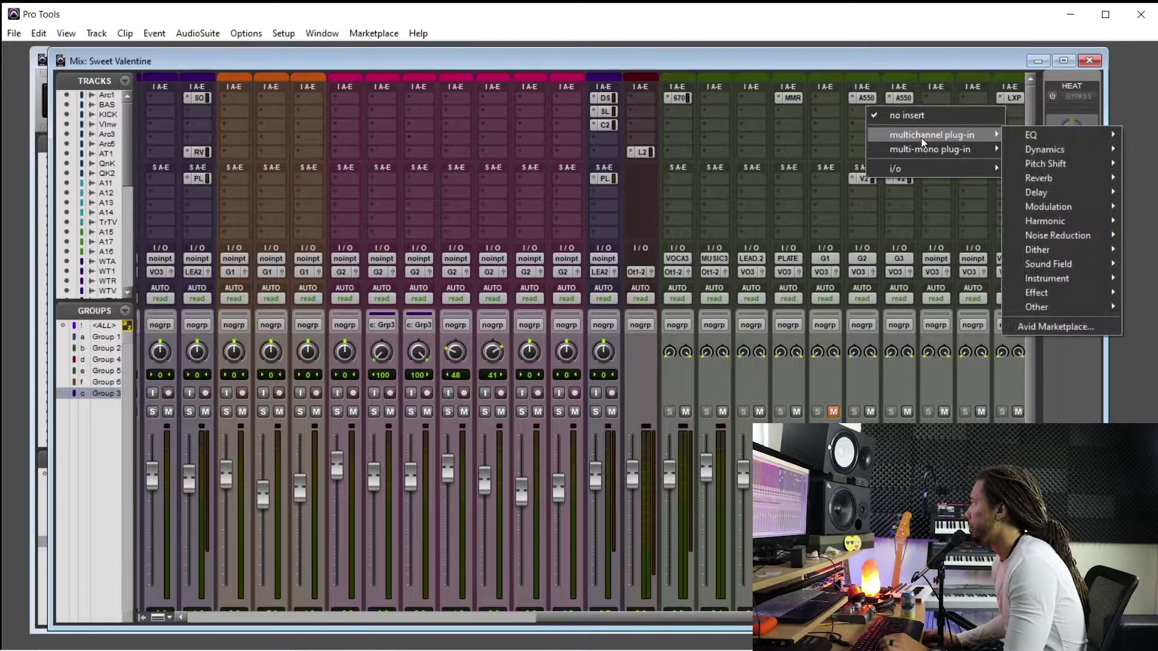
pyautogui.moveTo(1051, 150)
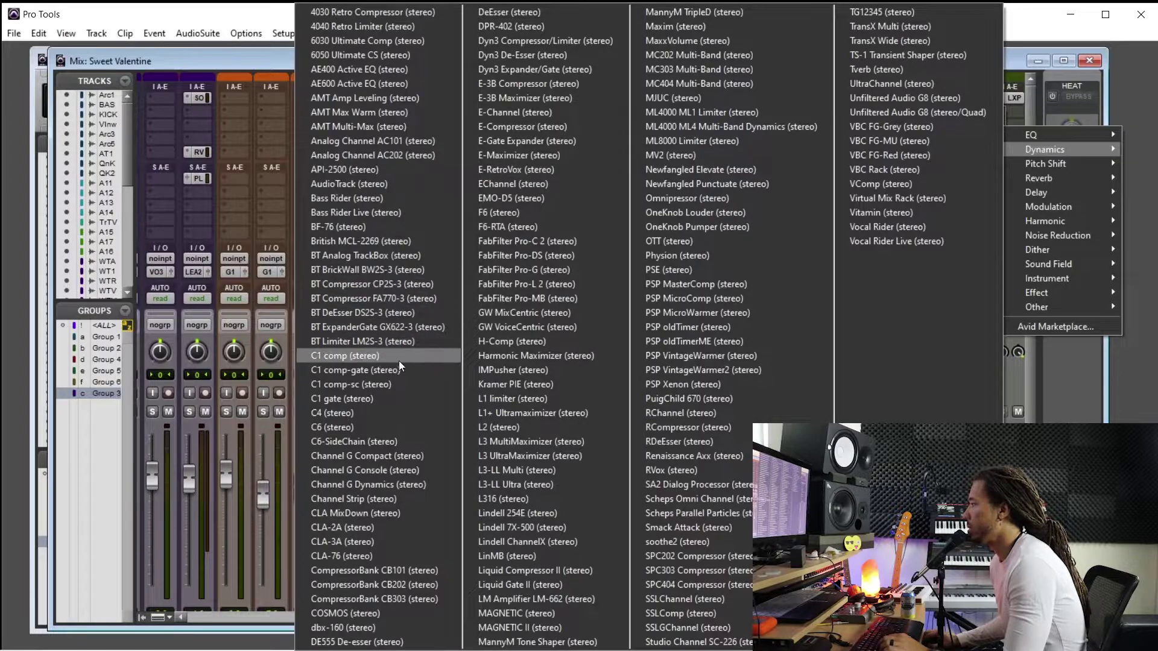
pyautogui.click(379, 554)
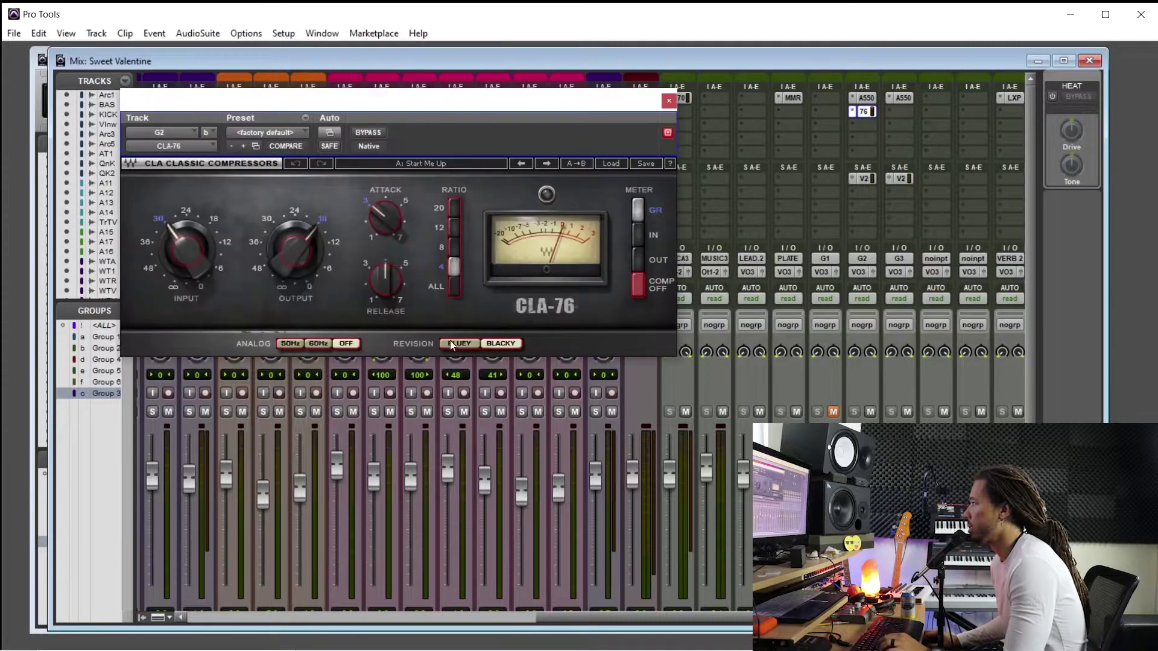
pyautogui.click(467, 343)
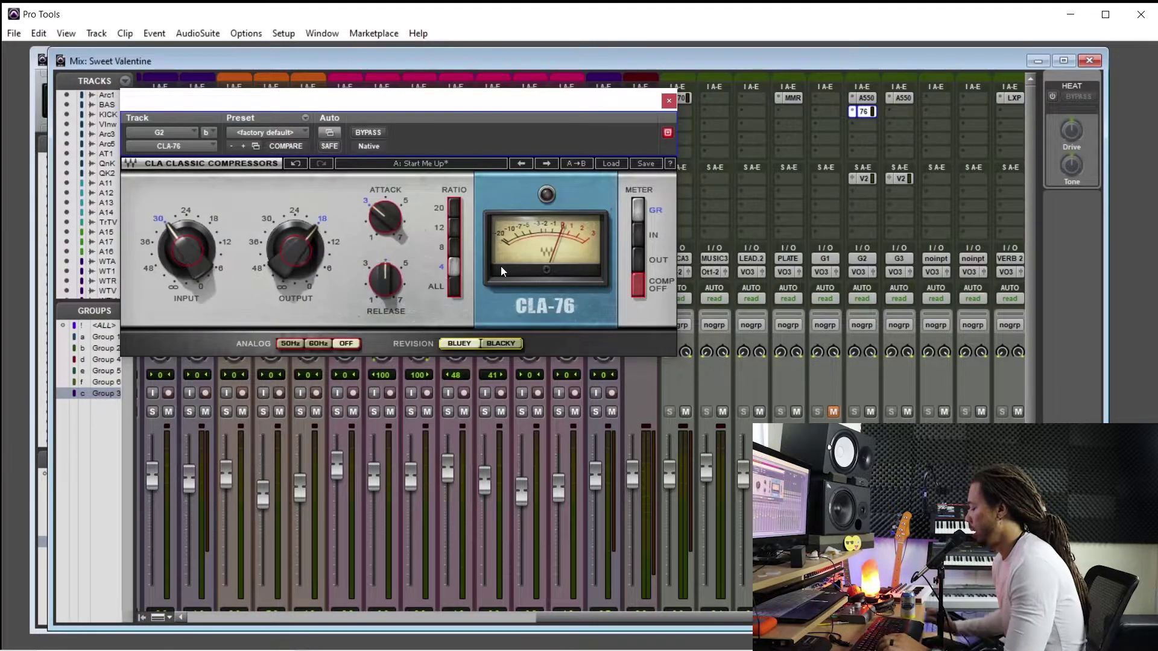
# In the Edit window, select the background vocal passage from sample 1789952 to 2482176 across the G2 tracks and play it
pyautogui.hotkey('ctrl', '=')
pyautogui.scroll(1, 713, 359)
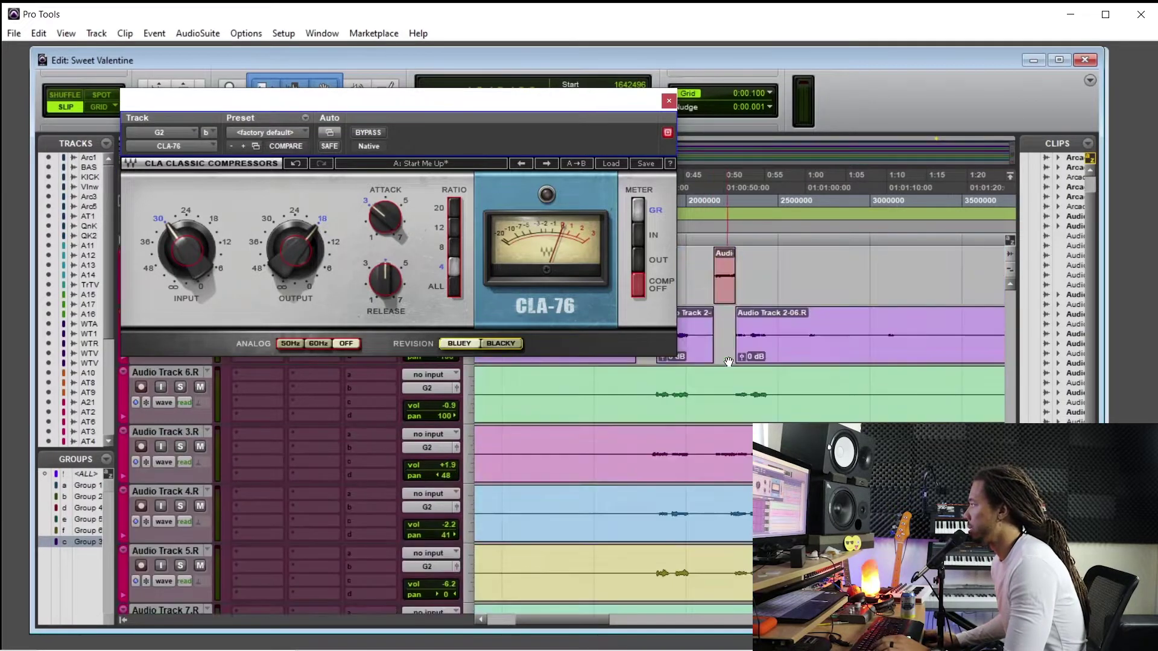
pyautogui.moveTo(645, 387); pyautogui.dragTo(782, 393)
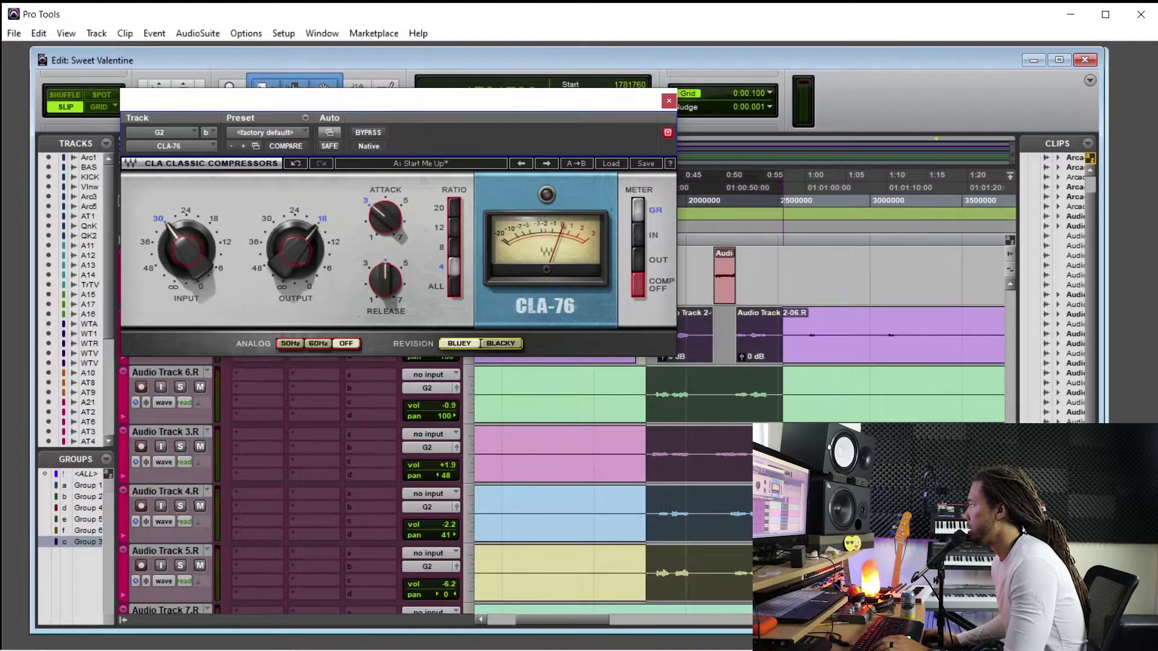
pyautogui.click(645, 383)
pyautogui.moveTo(646, 396); pyautogui.dragTo(775, 394)
pyautogui.press('space')
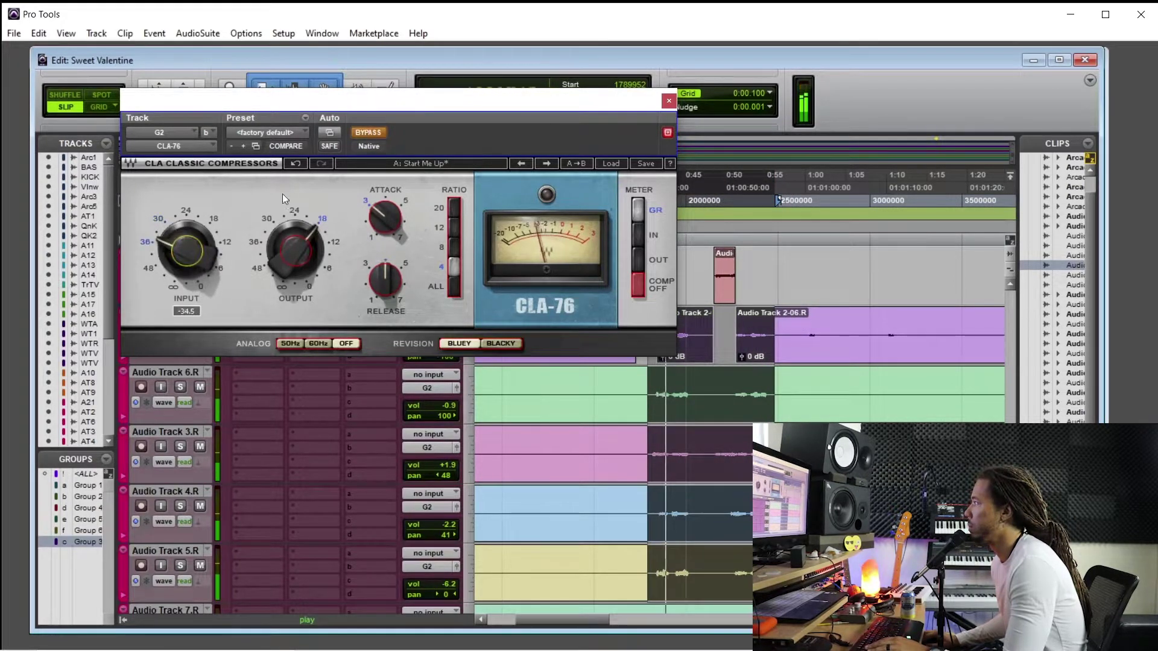
# Take the G2 track's CLA-76 out of bypass, set its output to about -20.5 and replay the selected passage
pyautogui.click(358, 131)
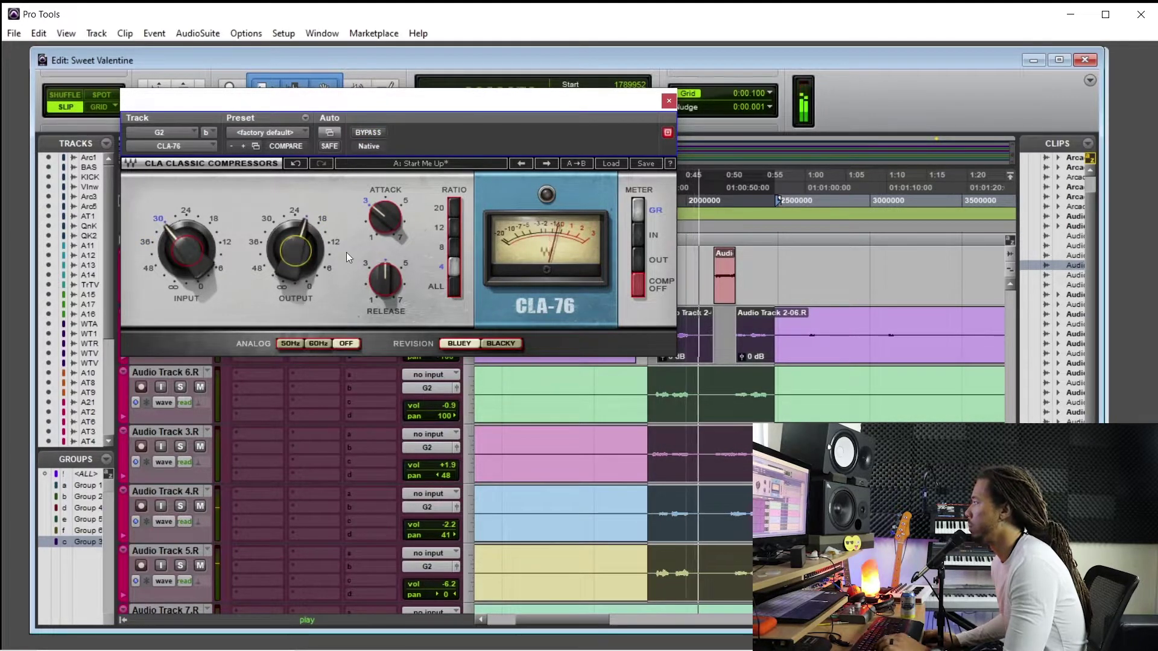
pyautogui.moveTo(302, 263); pyautogui.dragTo(302, 267)
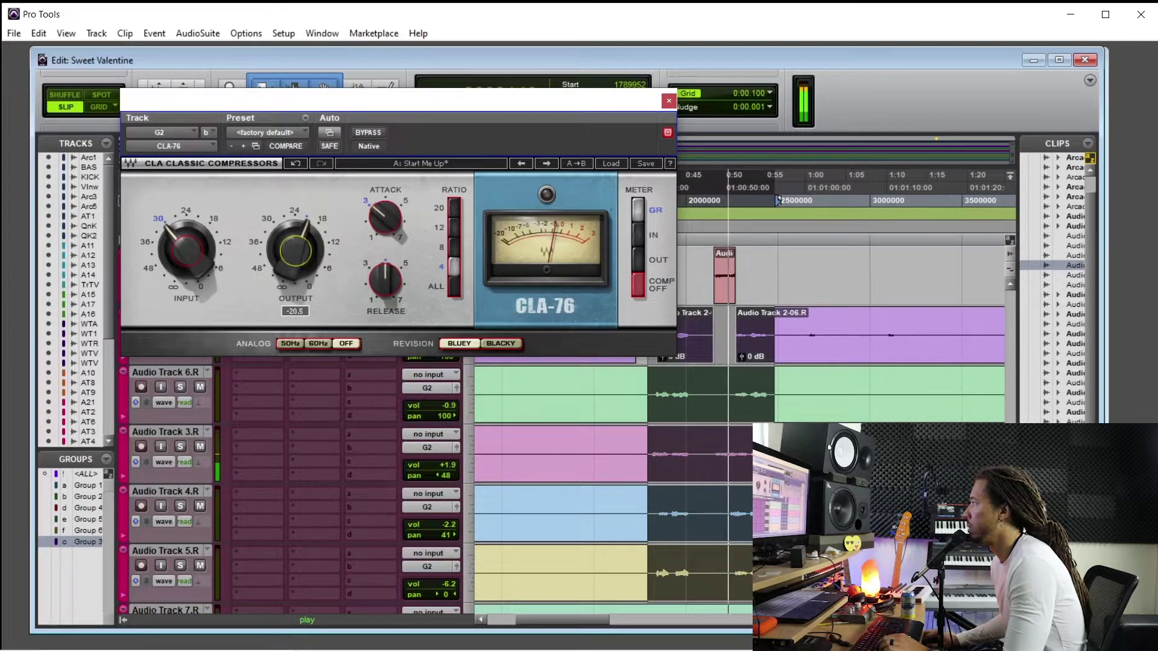
pyautogui.press('Return')
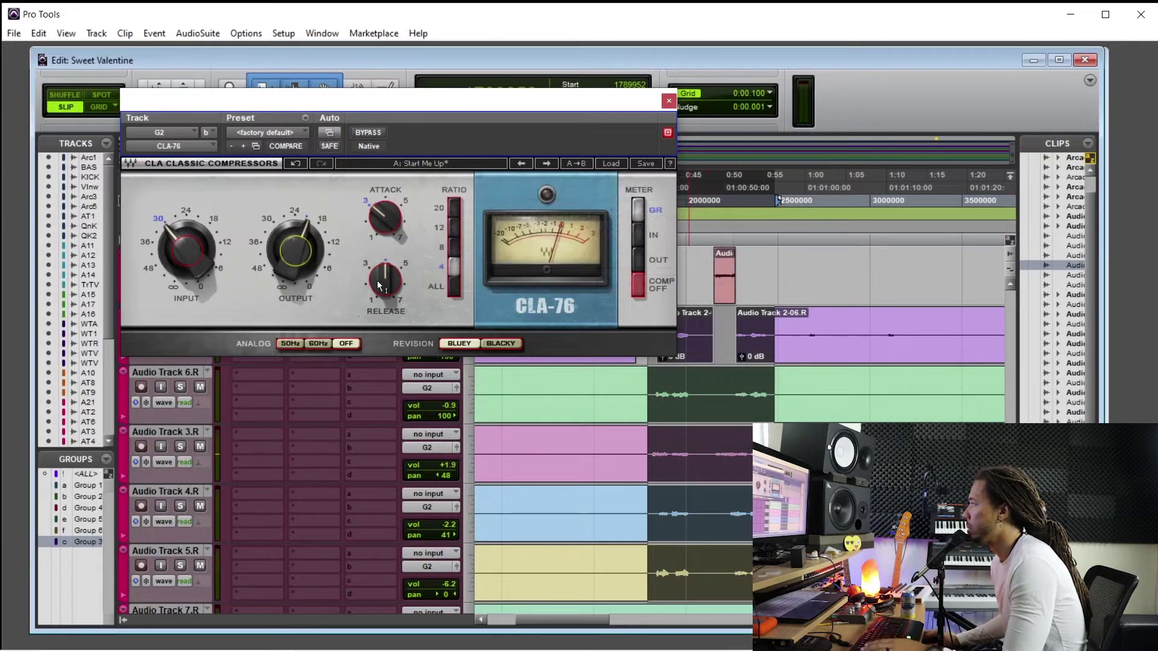
pyautogui.press('space')
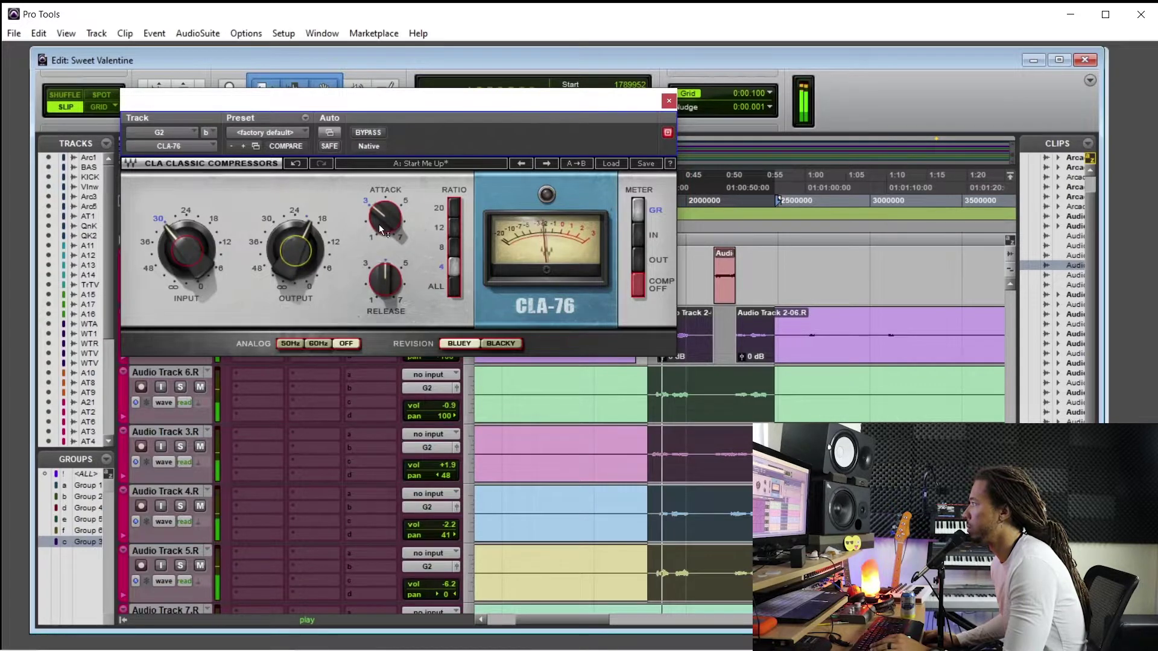
# In the Mix window, mute the MUSIC and LEAD tracks and compare the background vocals with the CLA-76 bypassed and active
pyautogui.hotkey('ctrl', '=')
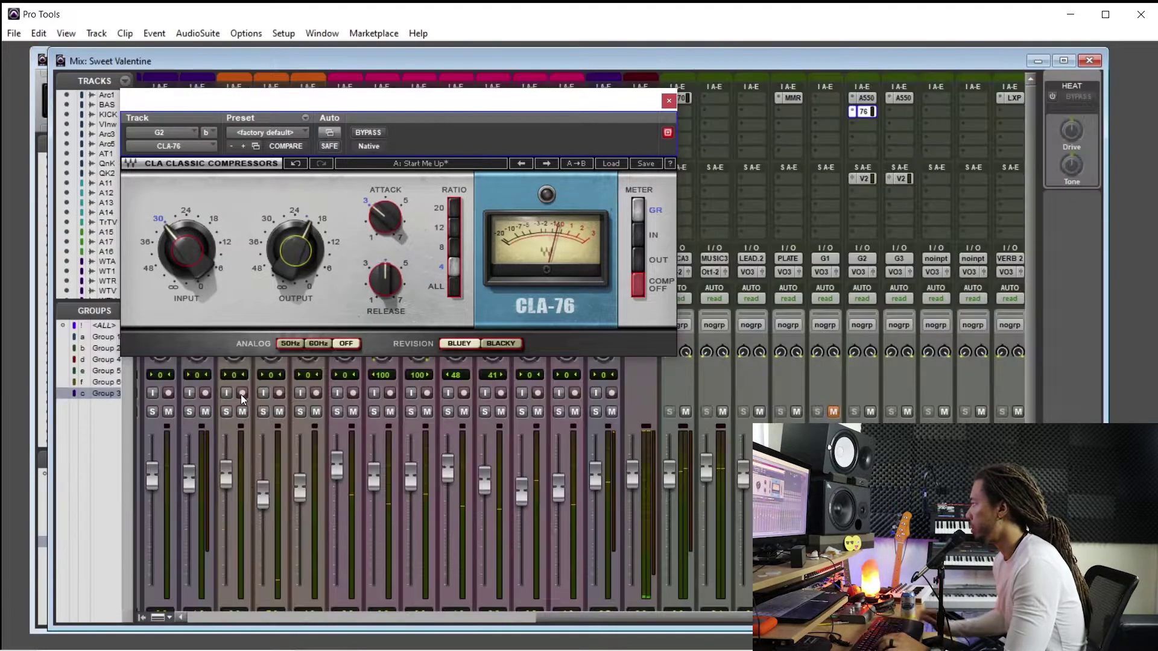
pyautogui.scroll(-3, 685, 475)
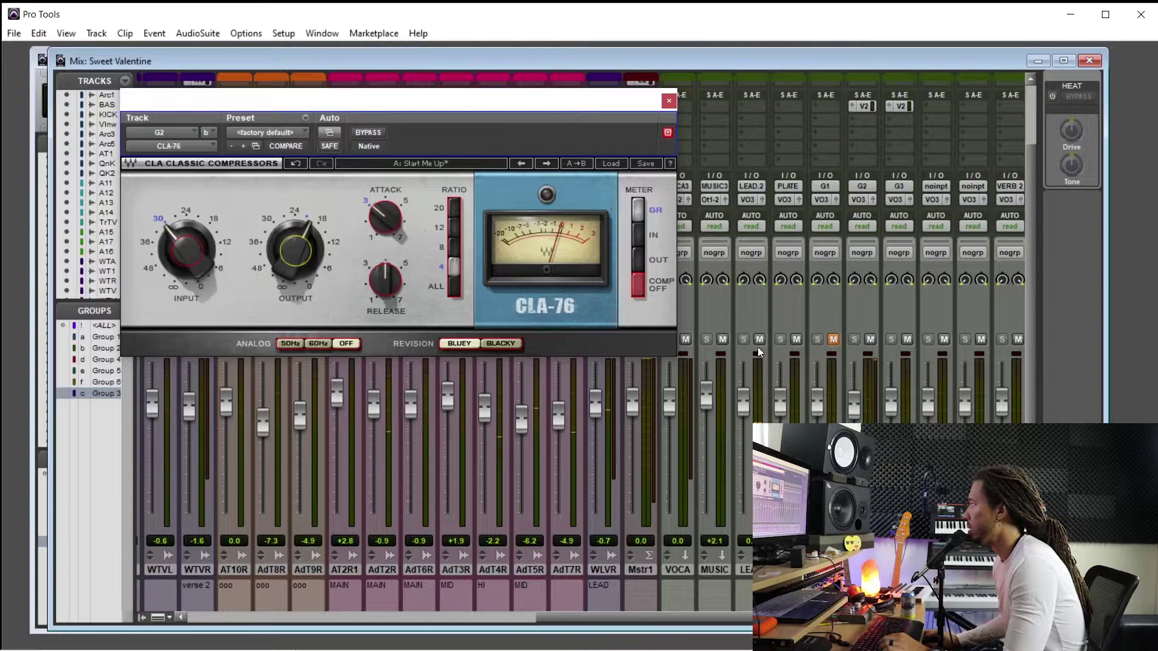
pyautogui.click(723, 339)
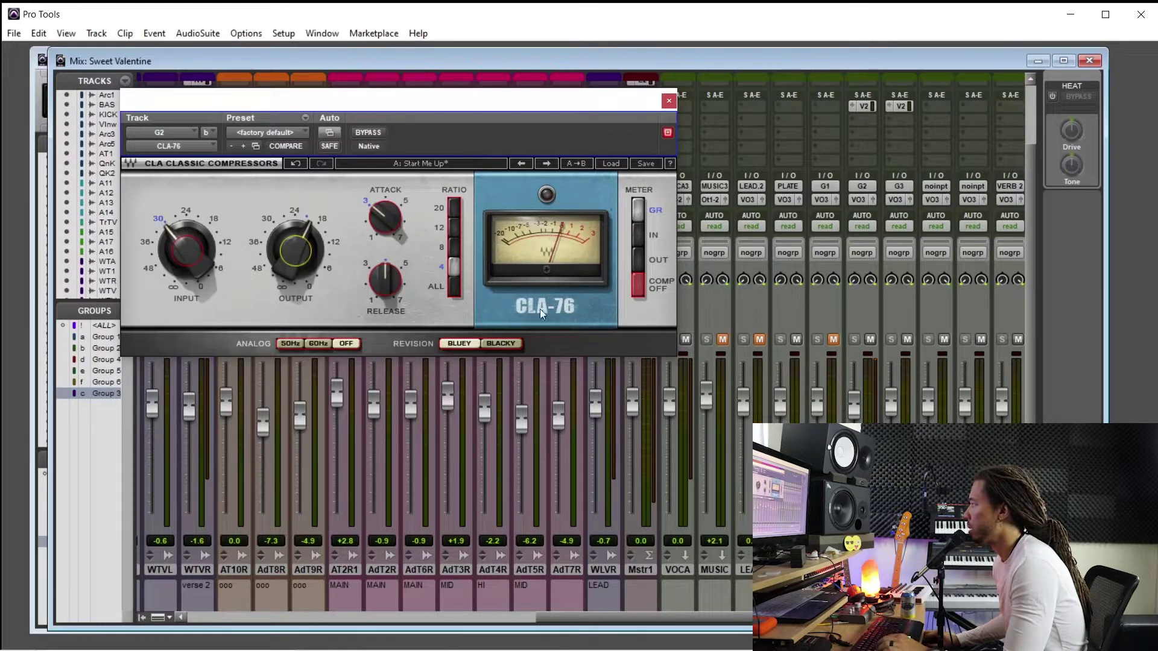
pyautogui.click(375, 131)
pyautogui.click(375, 131)
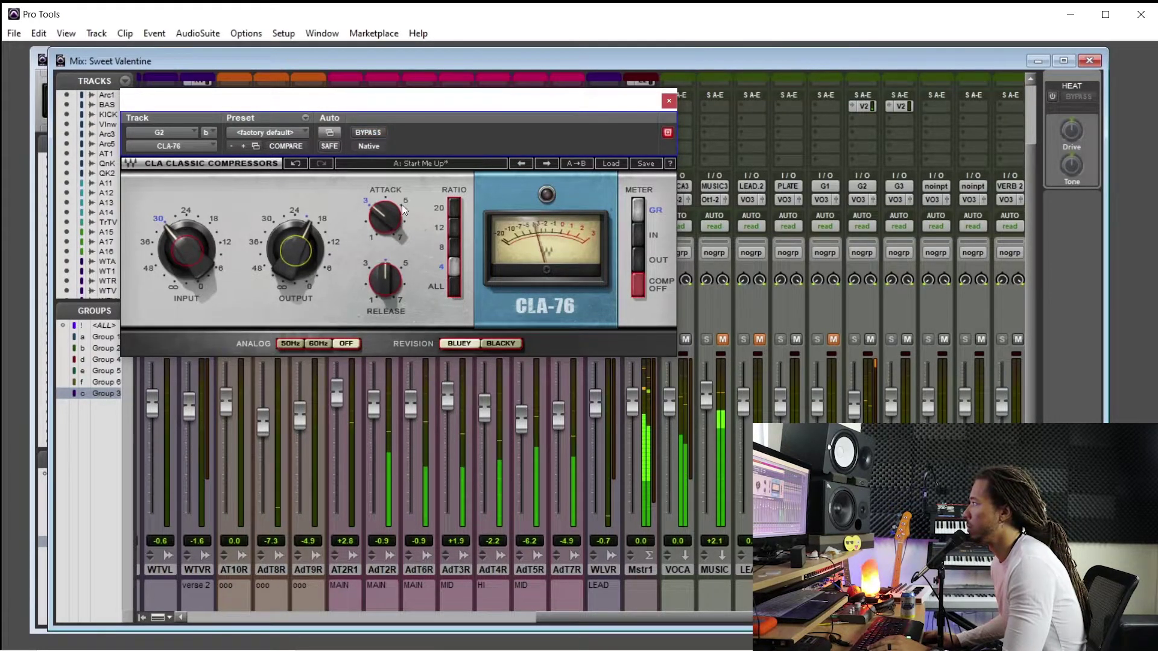
# Set the CLA-76 release to about 4.11 and lower its attack while the background vocals play
pyautogui.click(386, 280)
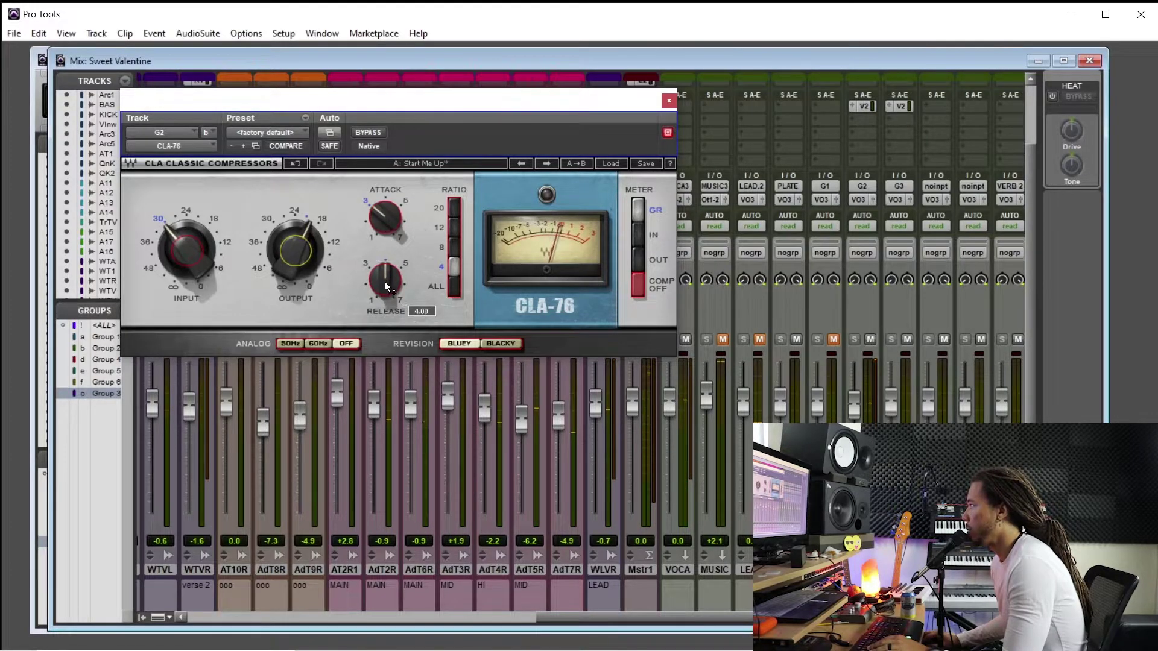
pyautogui.moveTo(386, 280); pyautogui.dragTo(386, 276)
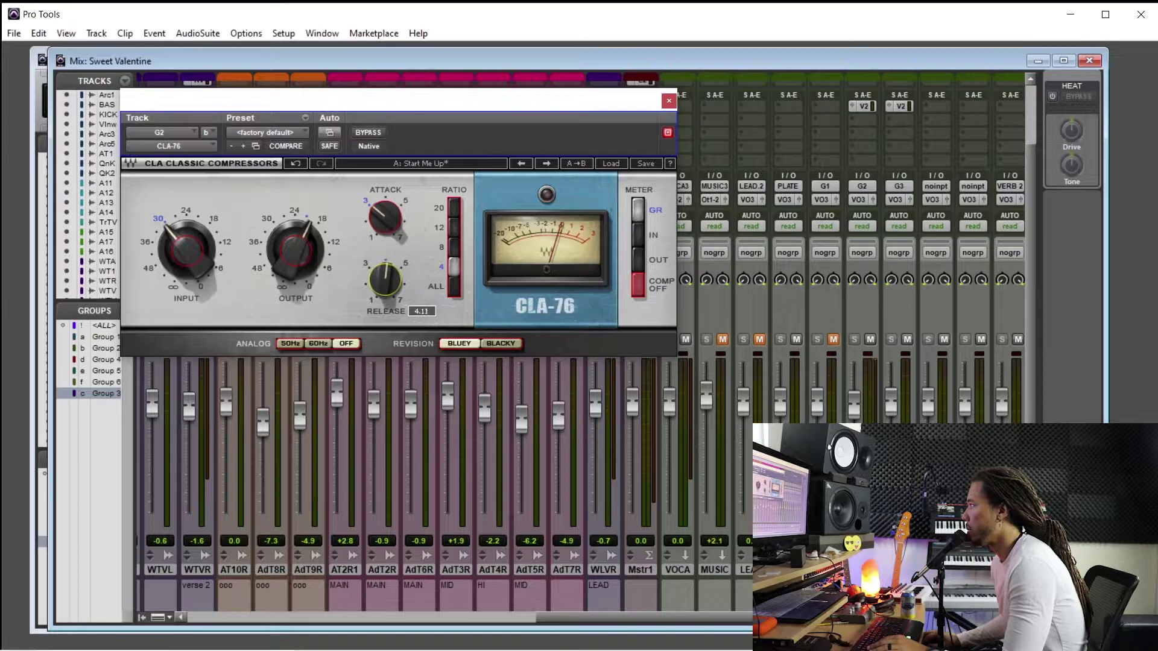
pyautogui.click(386, 280)
pyautogui.click(379, 224)
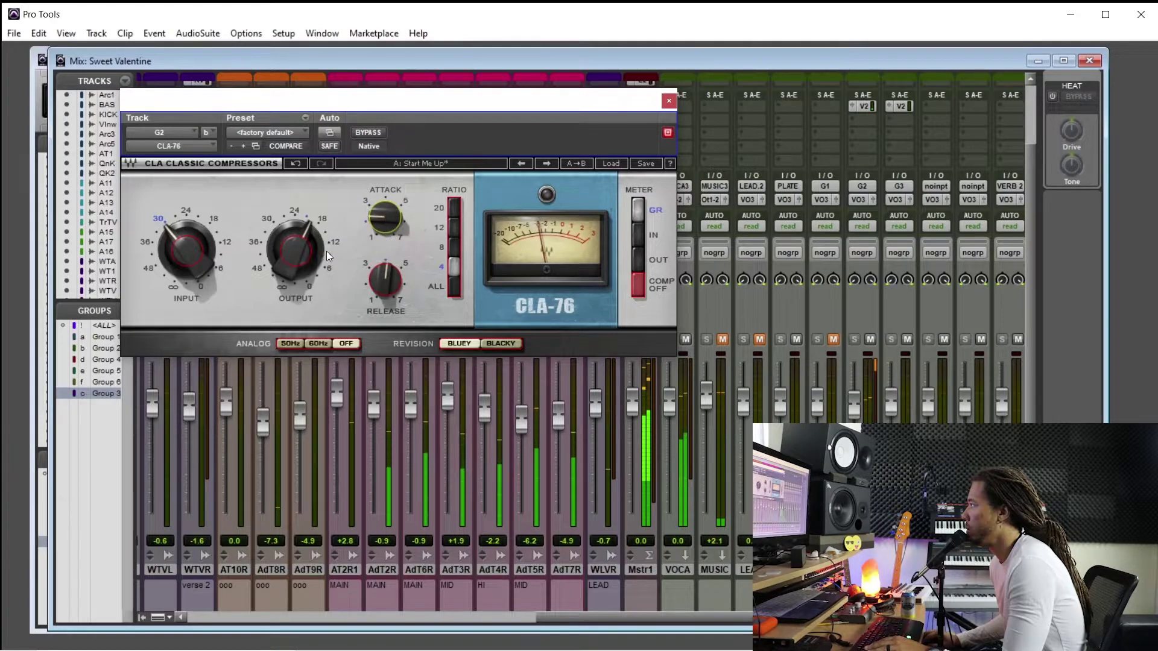
# Fine-tune the CLA-76 with input at -28.9, release at 5.18 and output at -19.7
pyautogui.click(200, 256)
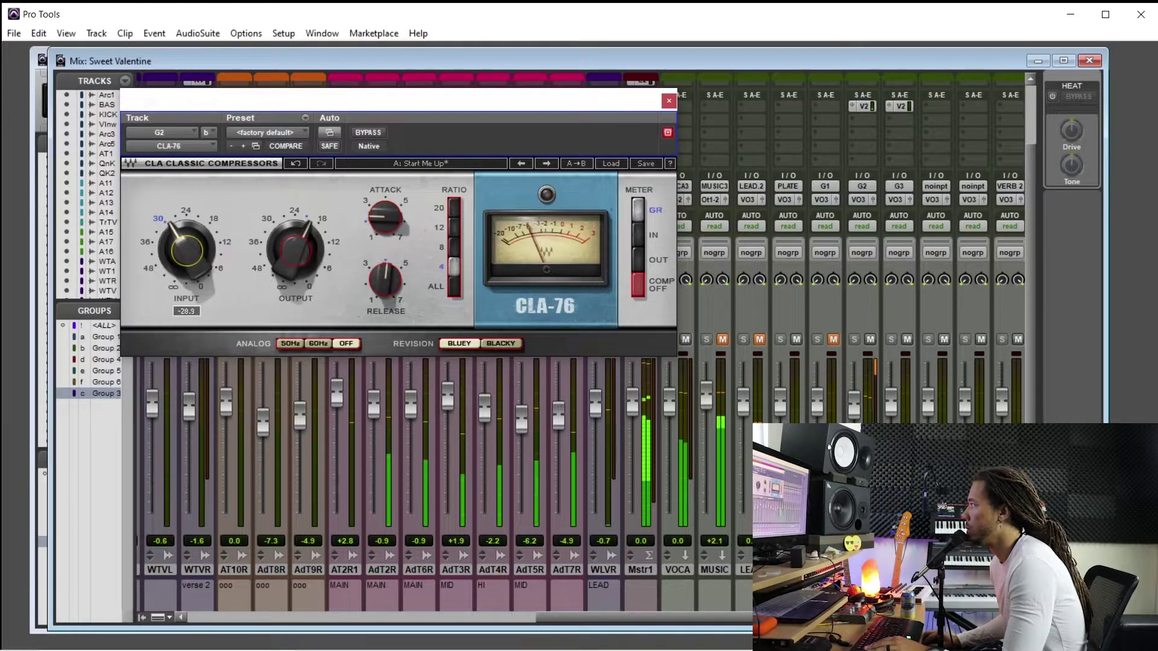
pyautogui.click(292, 267)
pyautogui.click(384, 279)
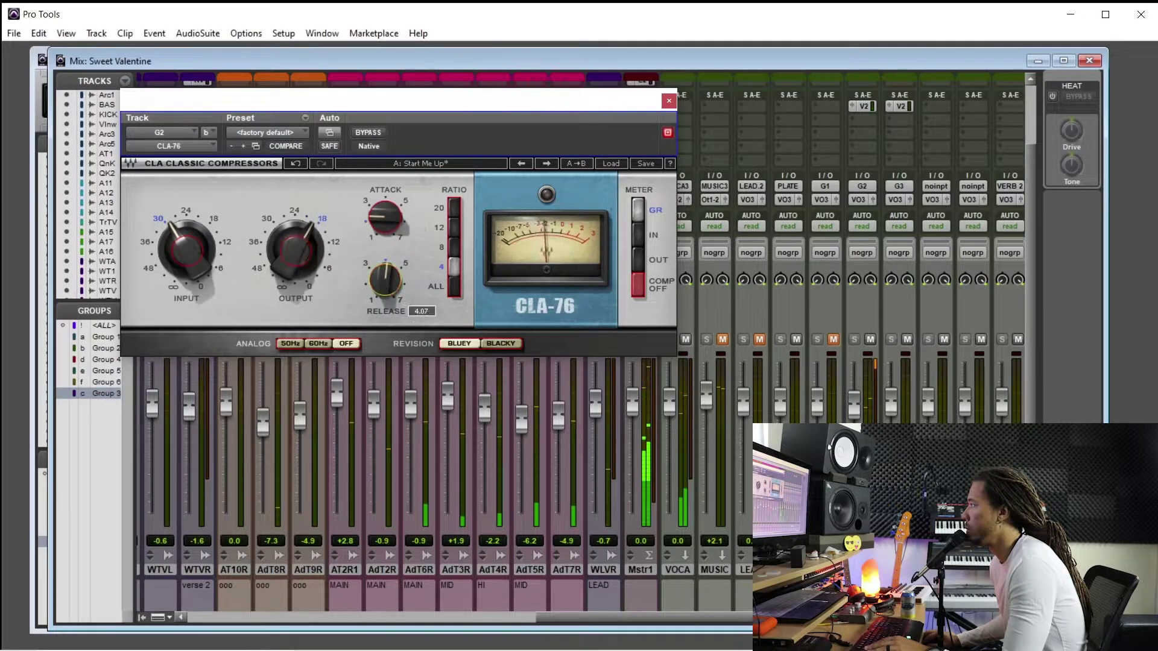
pyautogui.moveTo(384, 278); pyautogui.dragTo(377, 275)
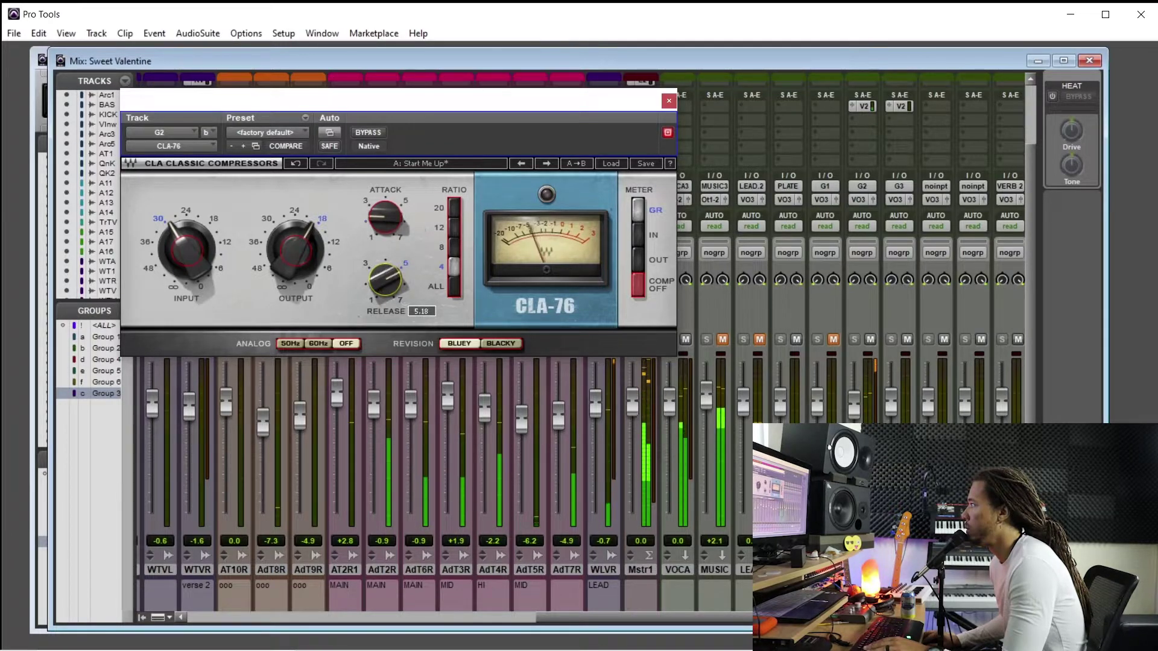
pyautogui.moveTo(303, 262); pyautogui.dragTo(304, 258)
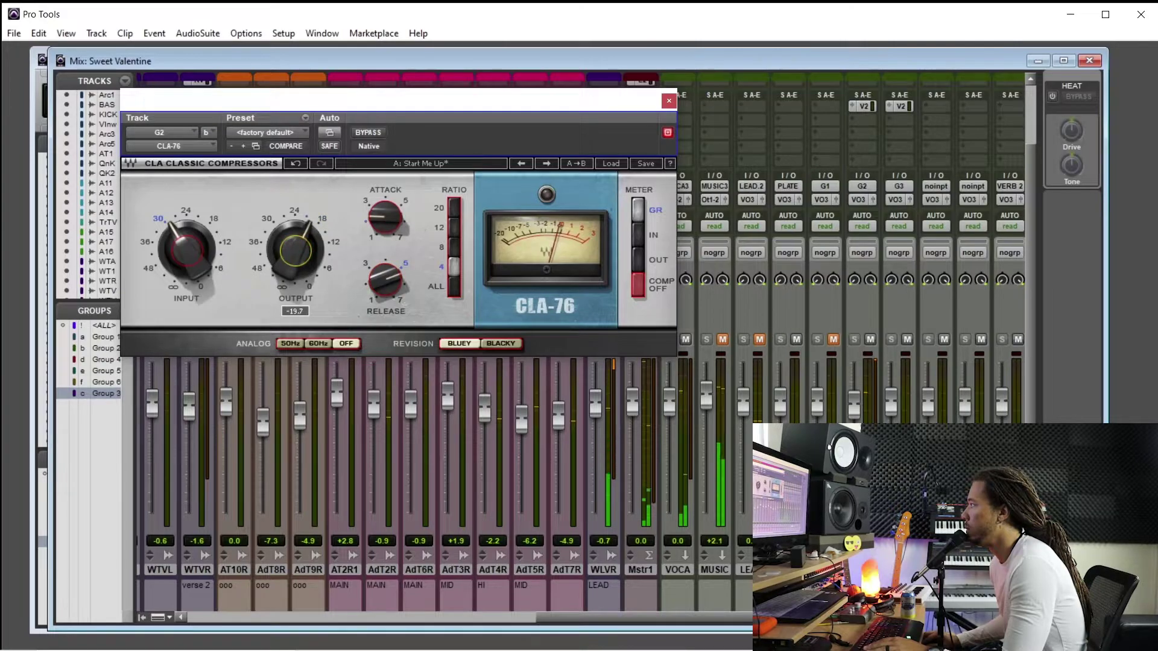
# Unmute the LEAD and MUSIC tracks, briefly unmuting G1 before muting it again
pyautogui.click(759, 340)
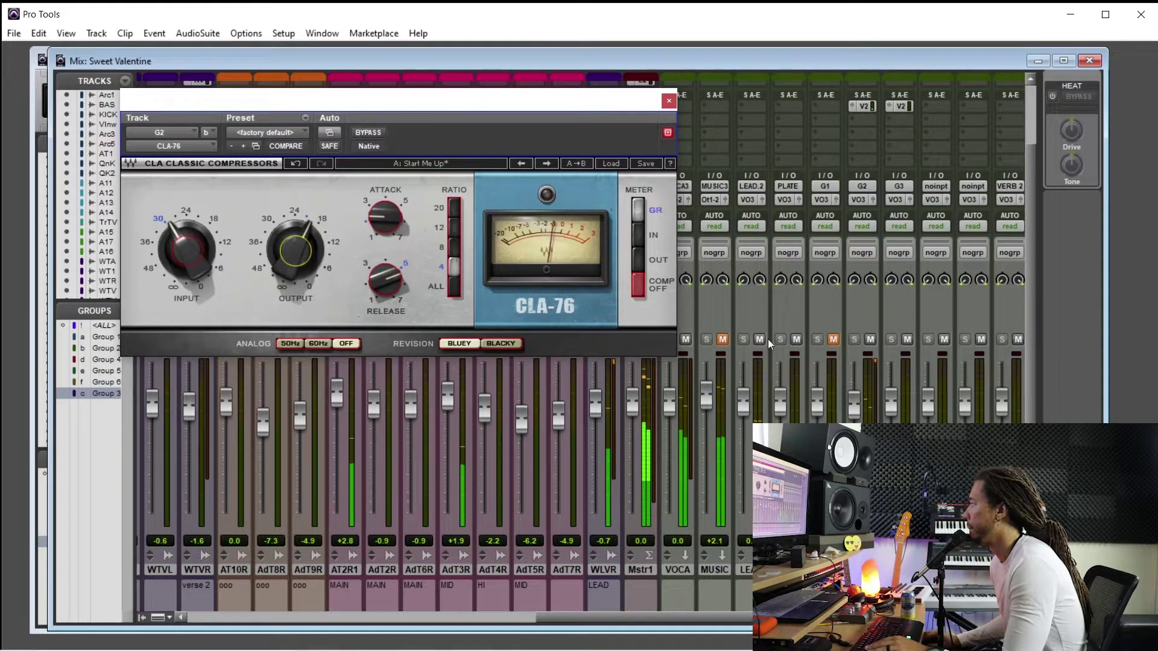
pyautogui.click(833, 339)
pyautogui.click(723, 339)
pyautogui.click(832, 339)
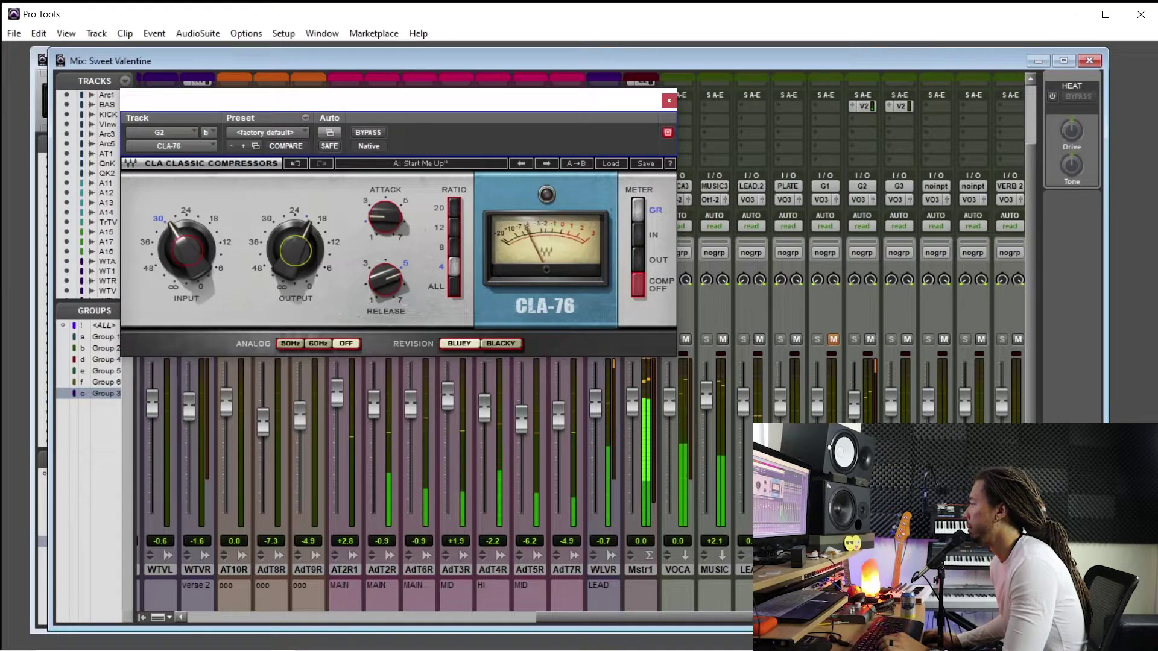
# Close the CLA-76 window and lower the G2 track's volume to -1.6 dB
pyautogui.hscroll(2, 874, 392)
pyautogui.hscroll(1, 824, 416)
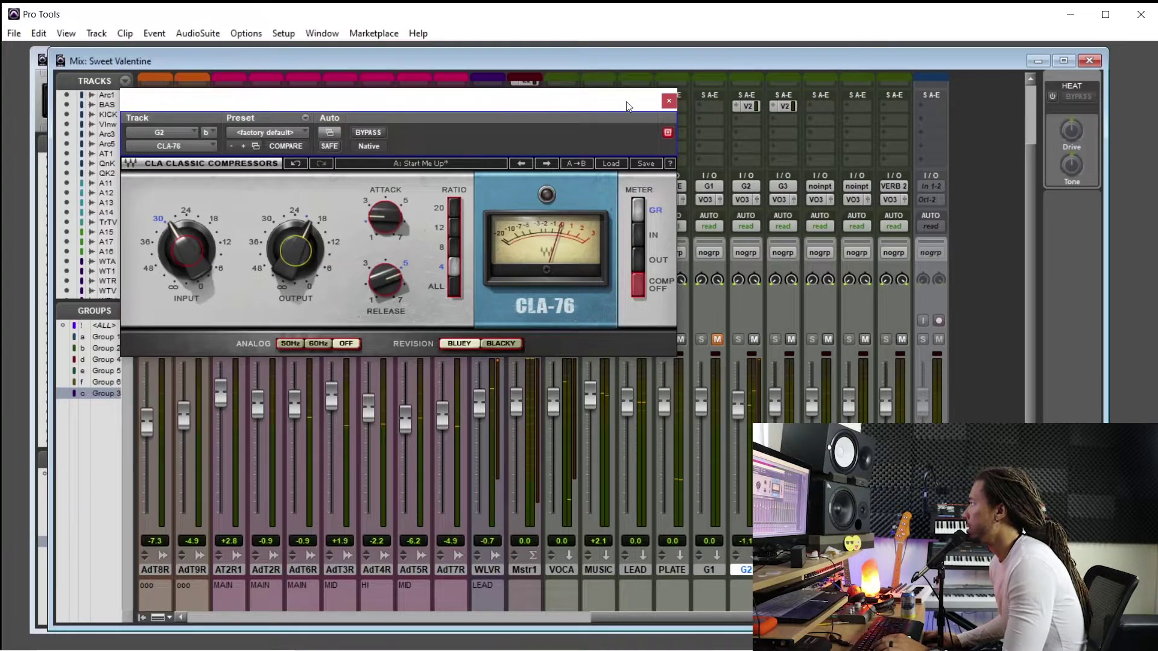
pyautogui.moveTo(626, 103); pyautogui.dragTo(566, 111)
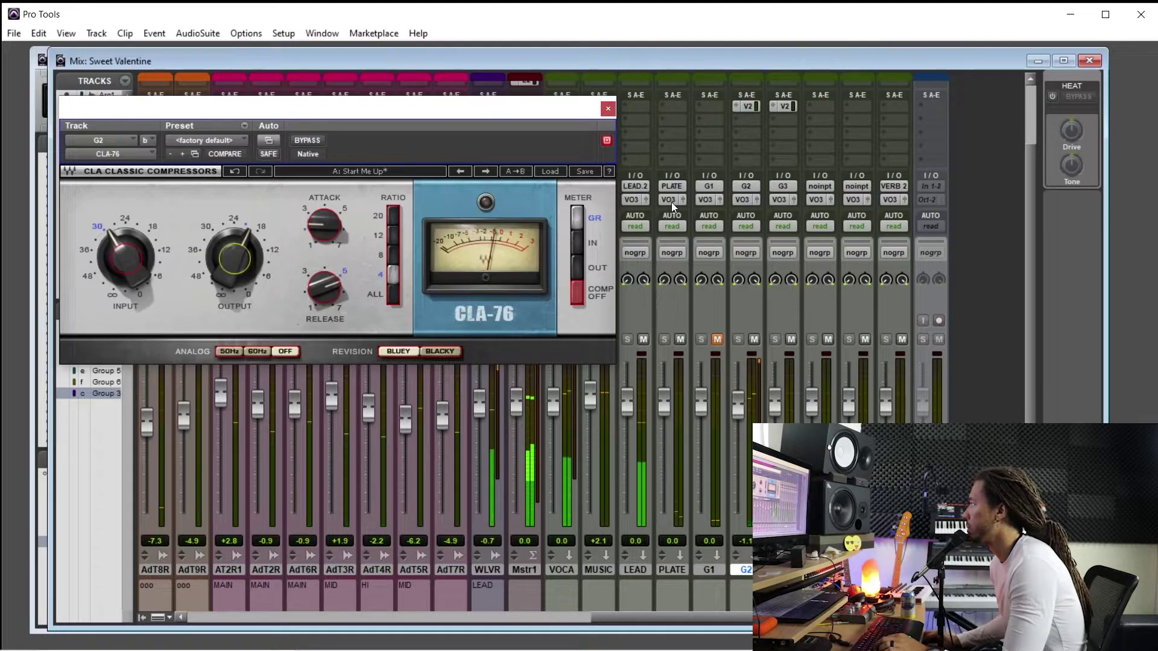
pyautogui.click(608, 109)
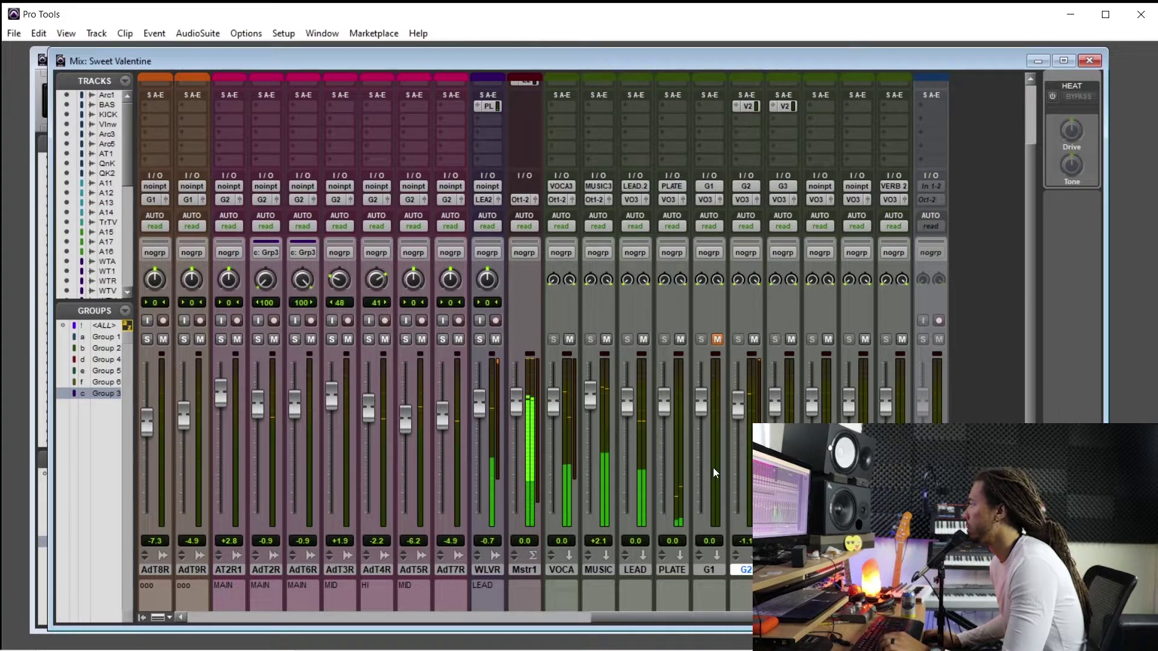
pyautogui.moveTo(738, 411); pyautogui.dragTo(735, 443)
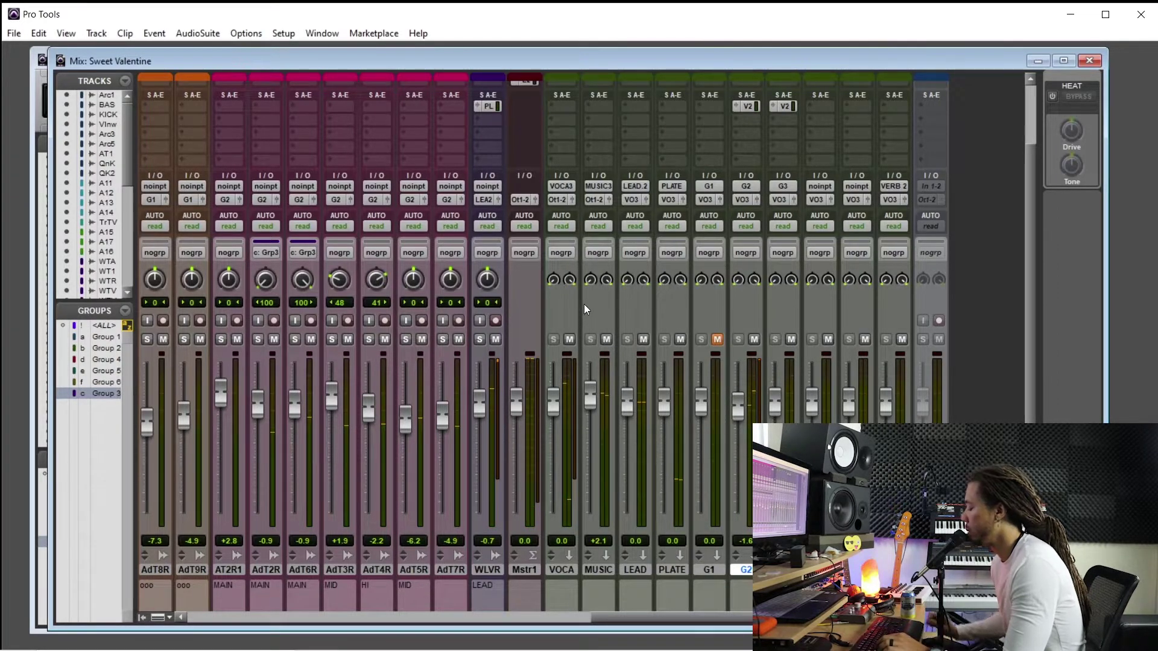
# In the Edit window, place the edit cursor at sample 2834432 and show the G1 tracks over a longer time span
pyautogui.hotkey('ctrl', '=')
pyautogui.hotkey('ctrl', '[')
pyautogui.hotkey('ctrl', '[')
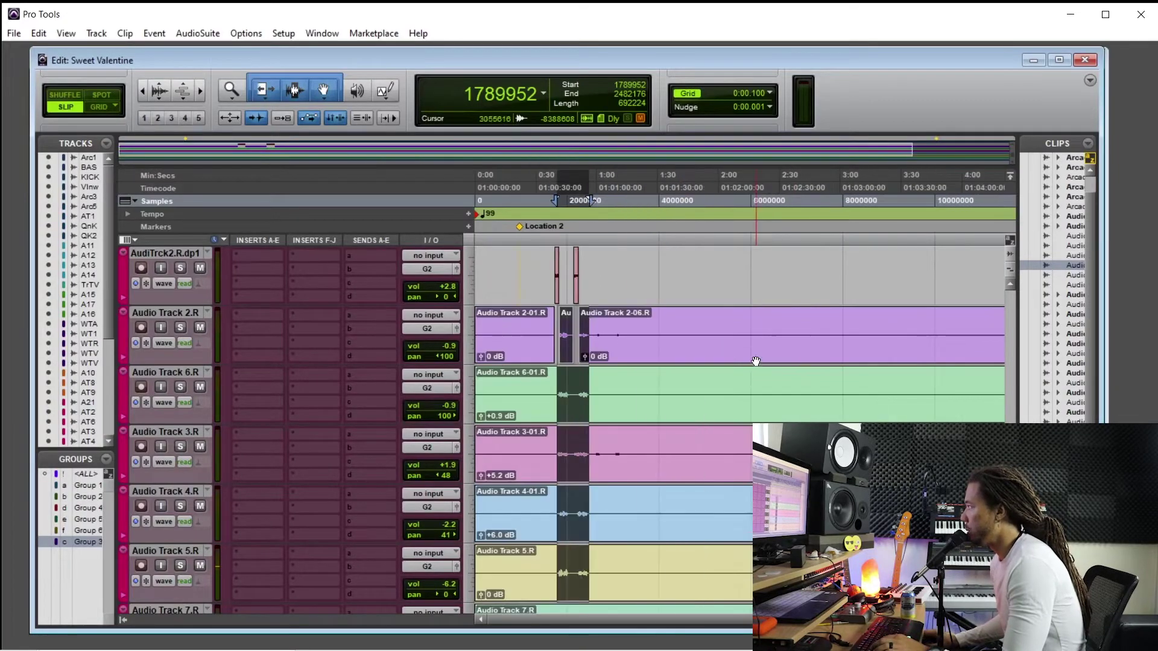
pyautogui.click(636, 390)
pyautogui.scroll(5, 704, 419)
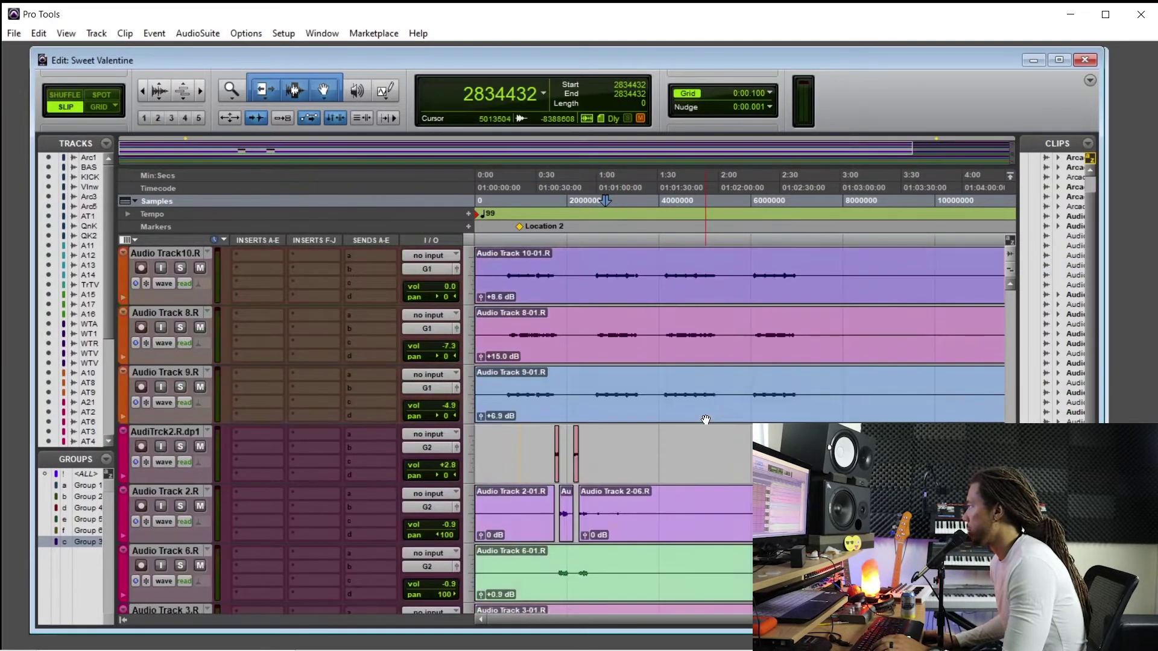